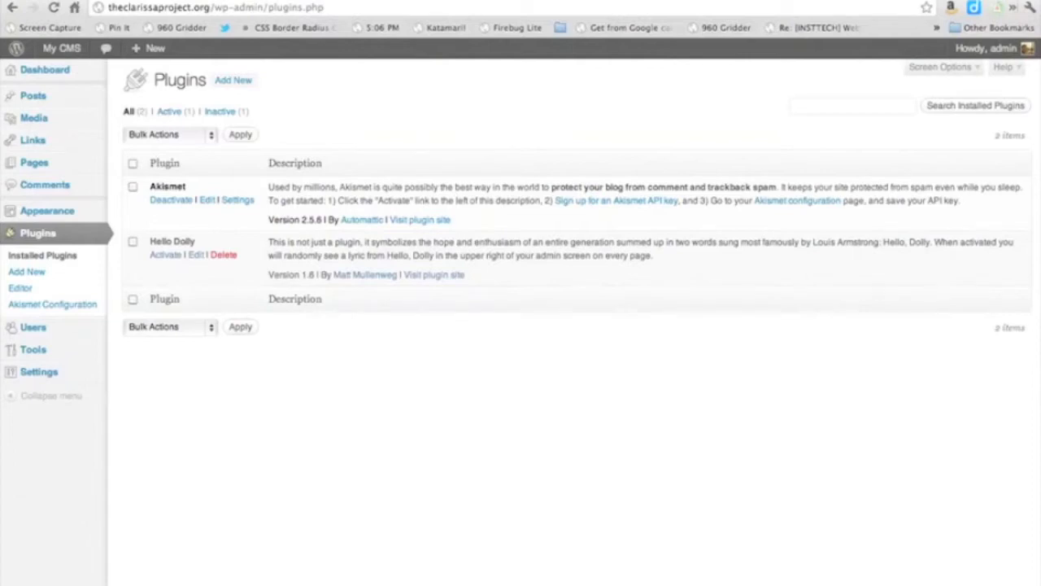
Step: Search Plugins > Add New for 'Twitter Tools' and pick Twitter Tools 2.4 to install
{"action": "left_click", "coordinate": [234, 82]}
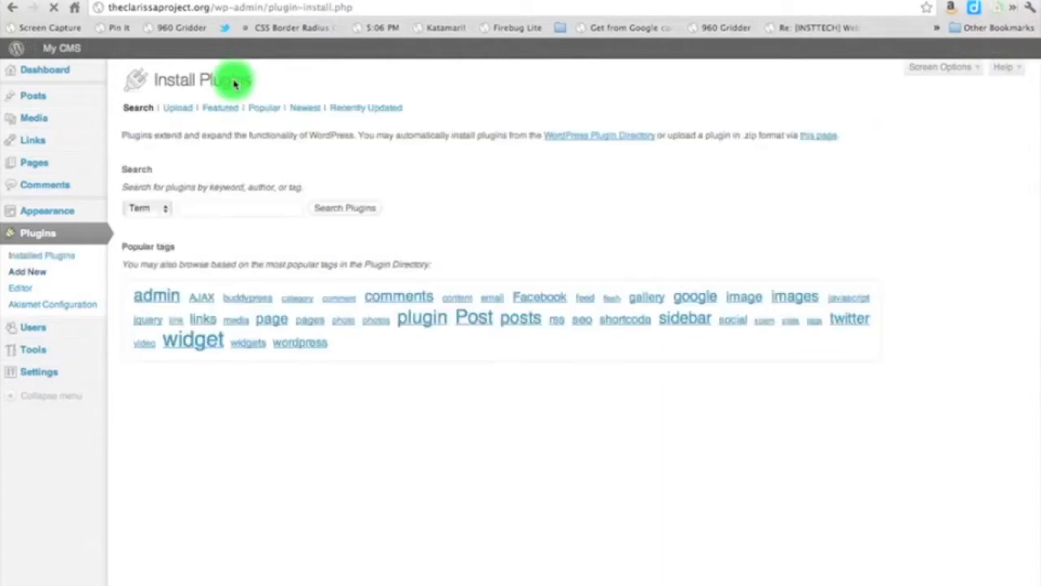
{"action": "left_click", "coordinate": [206, 207]}
{"action": "type", "text": "Twitte"}
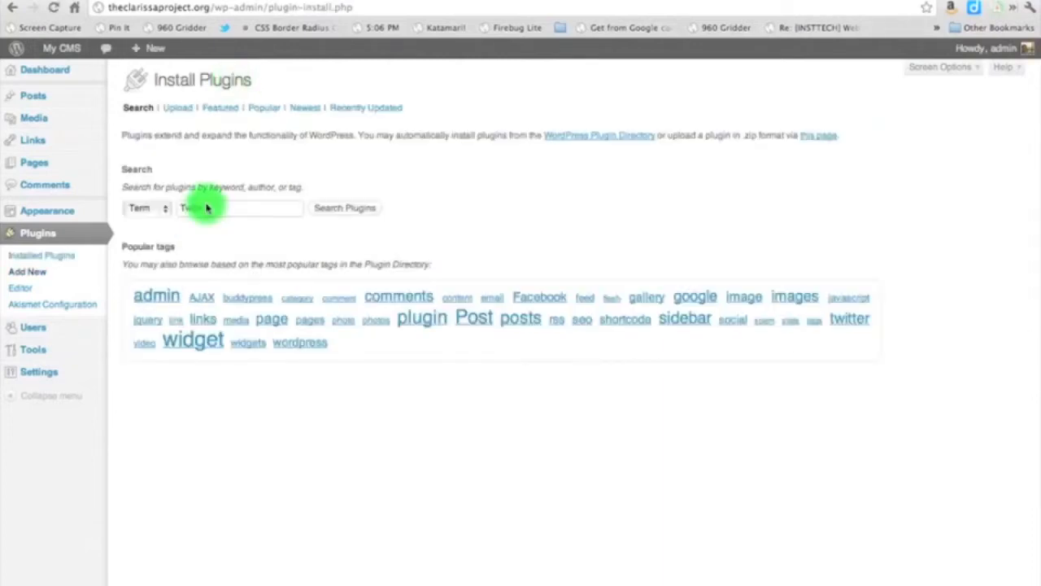
{"action": "type", "text": "r Tools"}
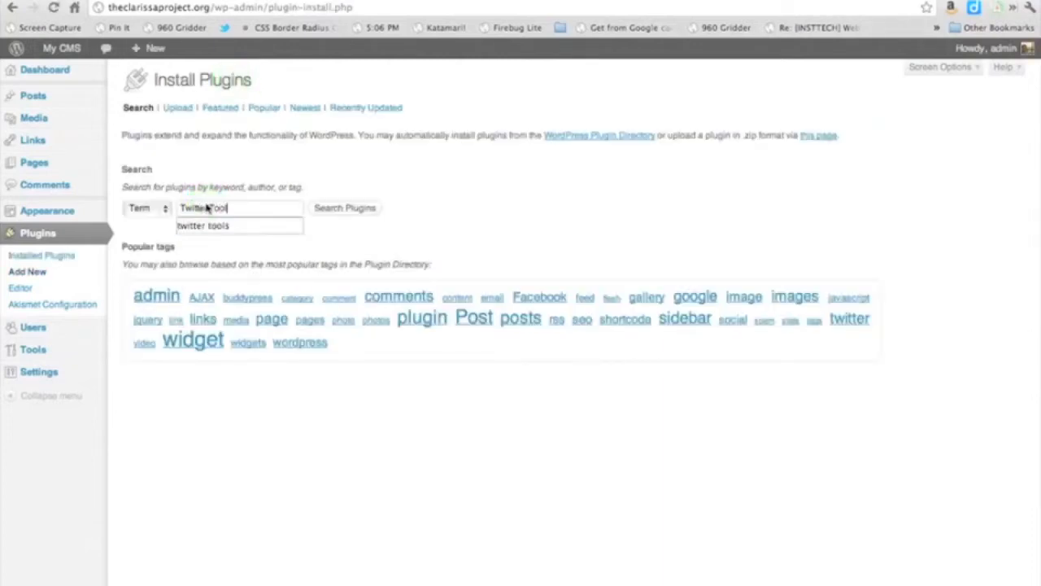
{"action": "left_click", "coordinate": [370, 207]}
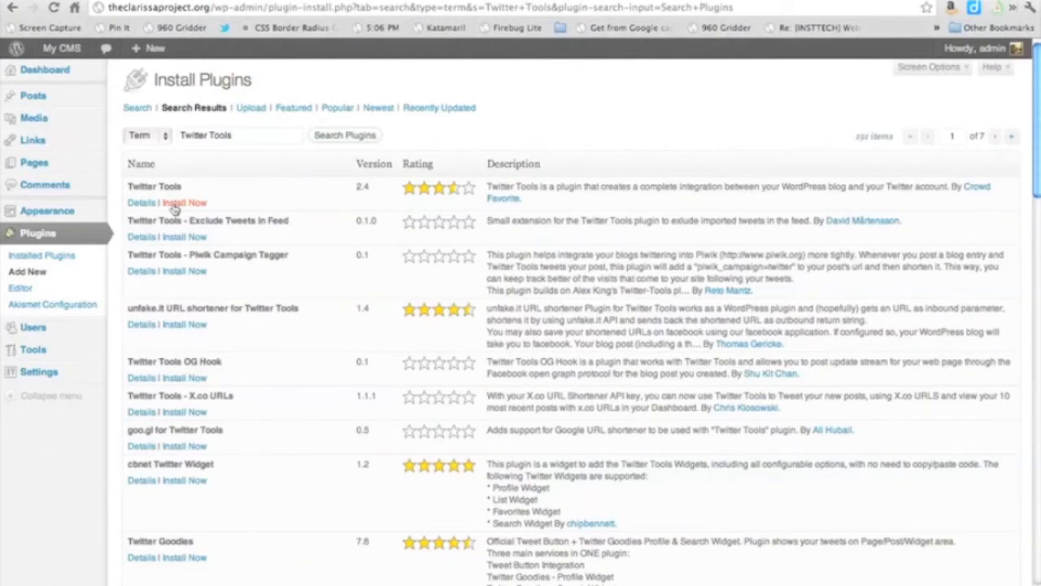
{"action": "left_click", "coordinate": [173, 204]}
Step: Confirm installing Twitter Tools 2.4 and activate the plugin
{"action": "left_click", "coordinate": [640, 194]}
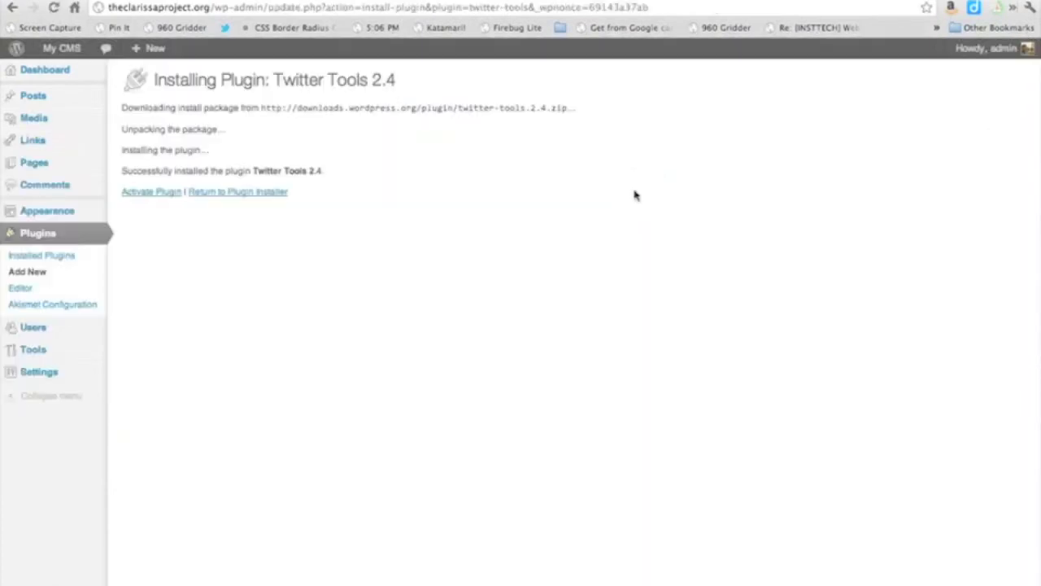
{"action": "left_click", "coordinate": [140, 194]}
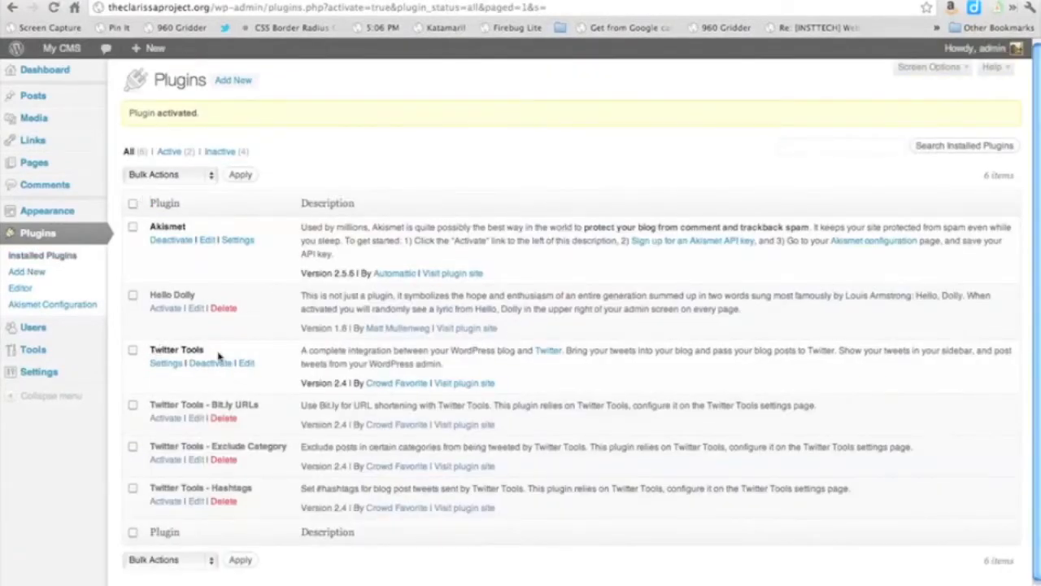
{"action": "mouse_move", "coordinate": [98, 371]}
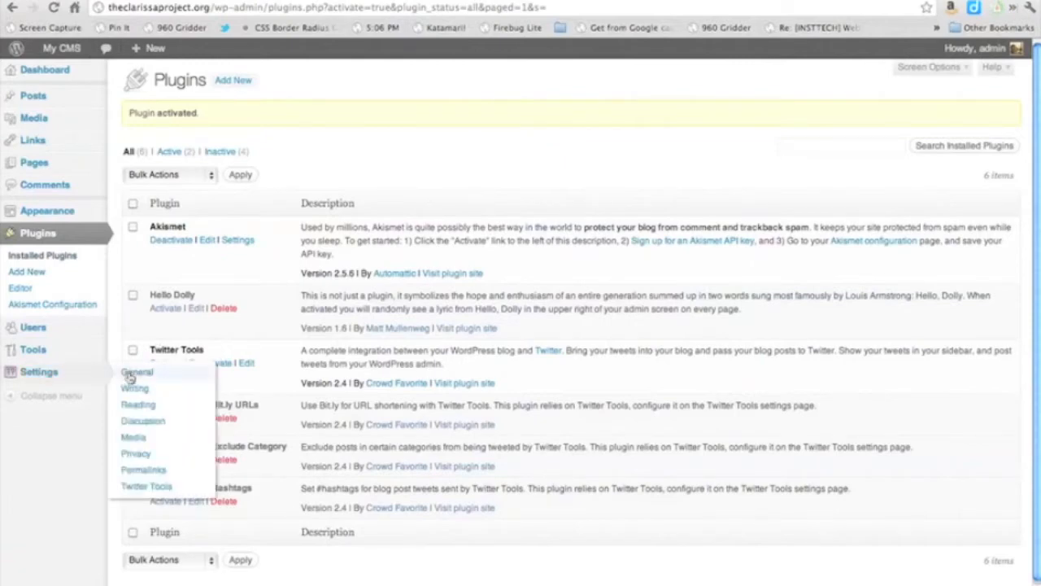
Step: In Settings > Twitter Tools, disconnect the linked Twitter account under Account Information
{"action": "left_click", "coordinate": [135, 486]}
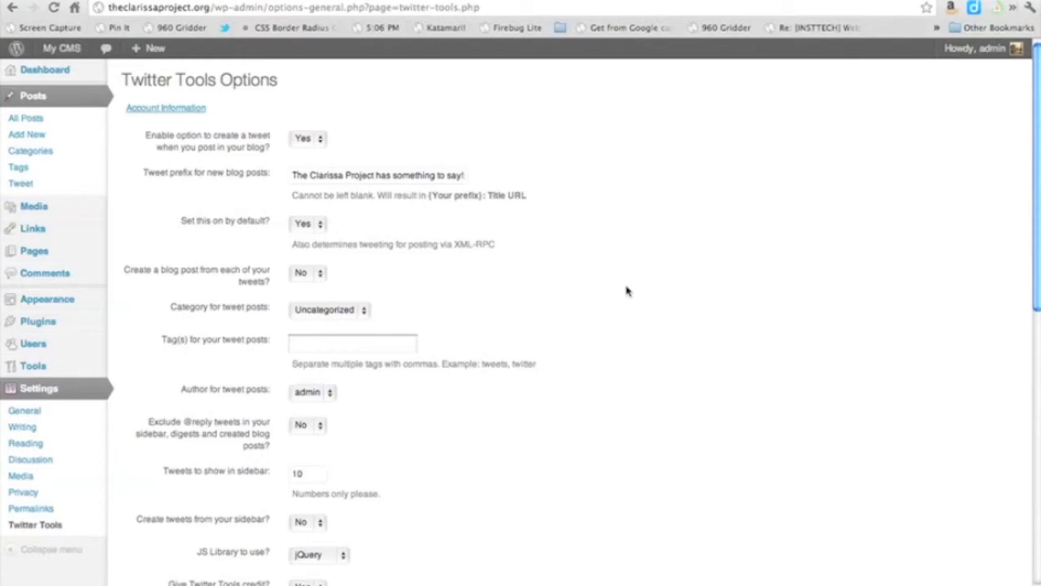
{"action": "left_click", "coordinate": [167, 112]}
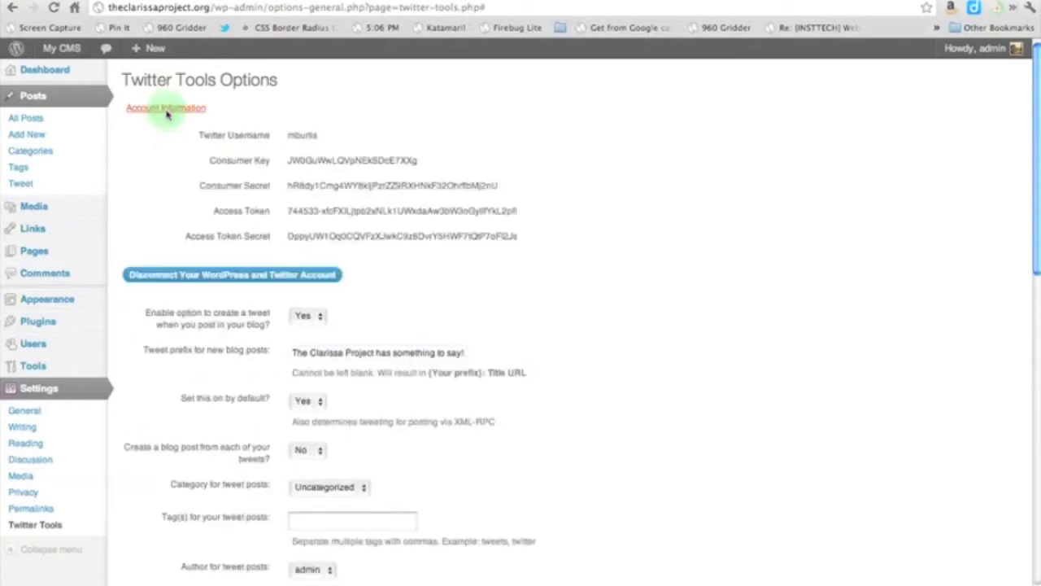
{"action": "left_click", "coordinate": [241, 280]}
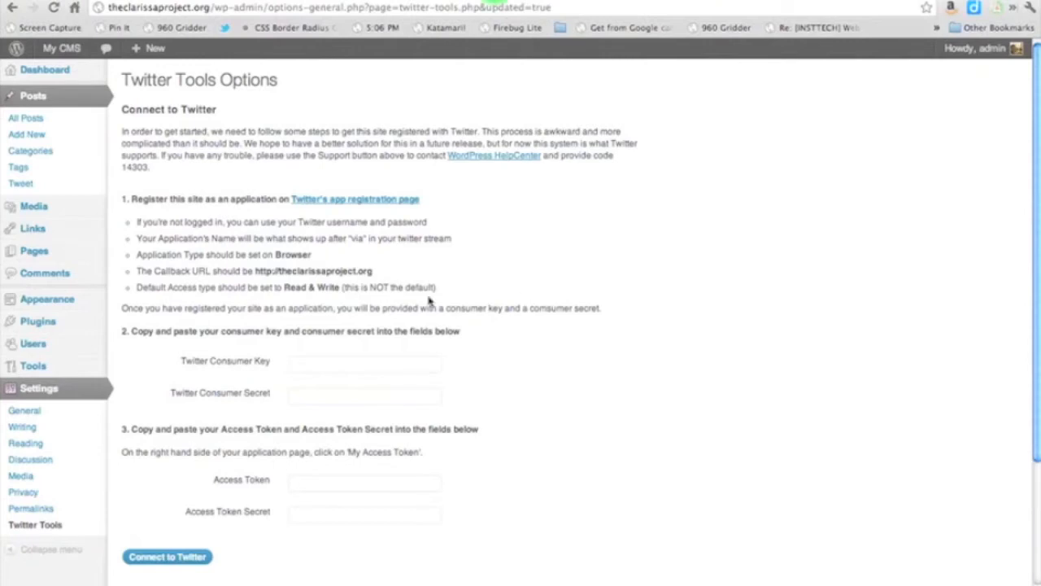
{"action": "right_click", "coordinate": [363, 204]}
Step: Open Twitter's app registration page in a new tab and sign in with the account username and password
{"action": "left_click", "coordinate": [381, 206]}
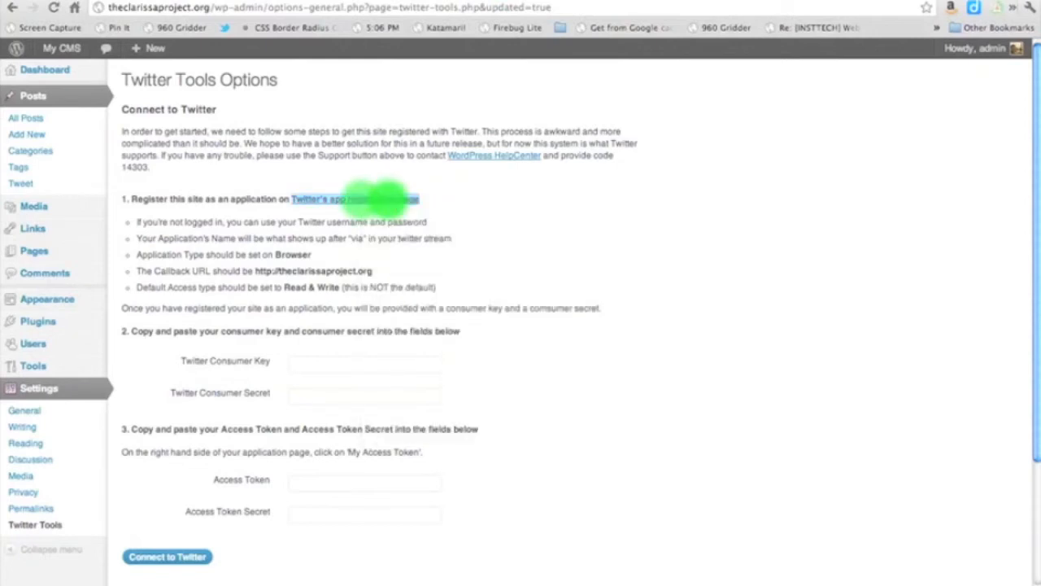
{"action": "left_click", "coordinate": [407, 2]}
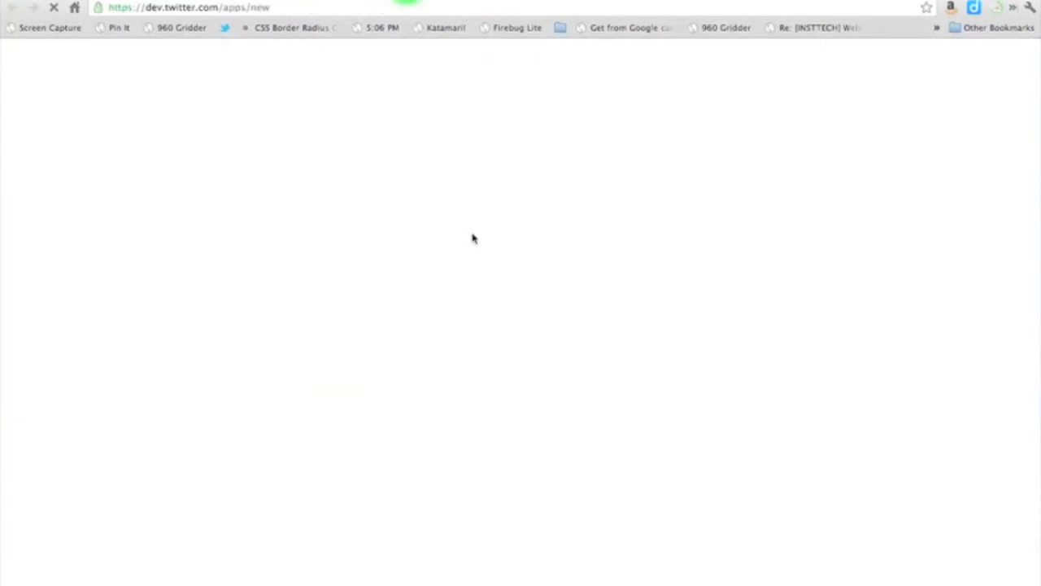
{"action": "double_click", "coordinate": [410, 214]}
{"action": "key", "text": "Tab"}
{"action": "type", "text": "**********"}
{"action": "key", "text": "Return"}
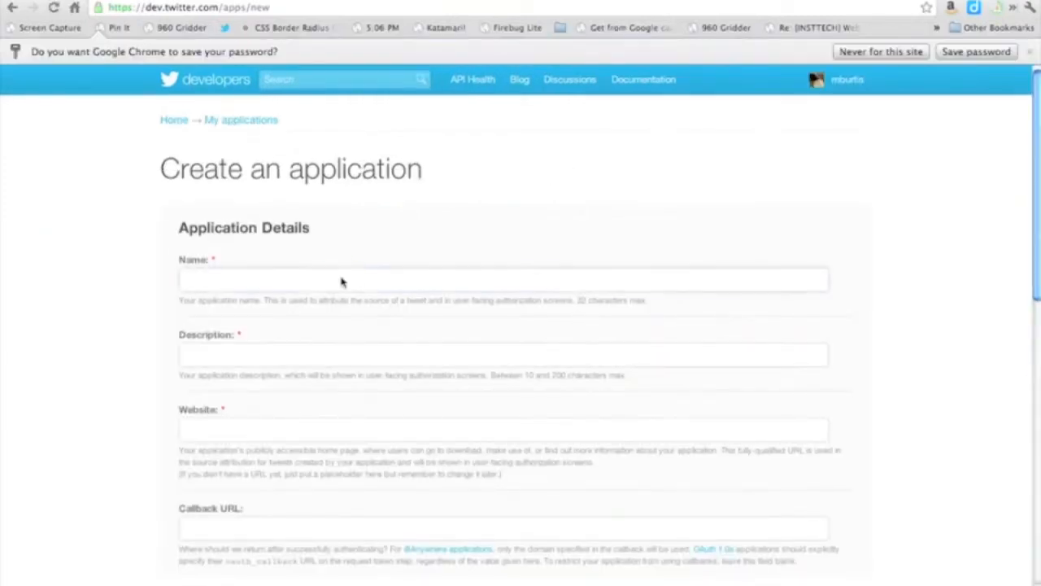
Step: Name the application 'Clarissa, the Blog' with a description about the novel Clarissa plus hashtags
{"action": "left_click", "coordinate": [341, 281]}
{"action": "type", "text": "Claris"}
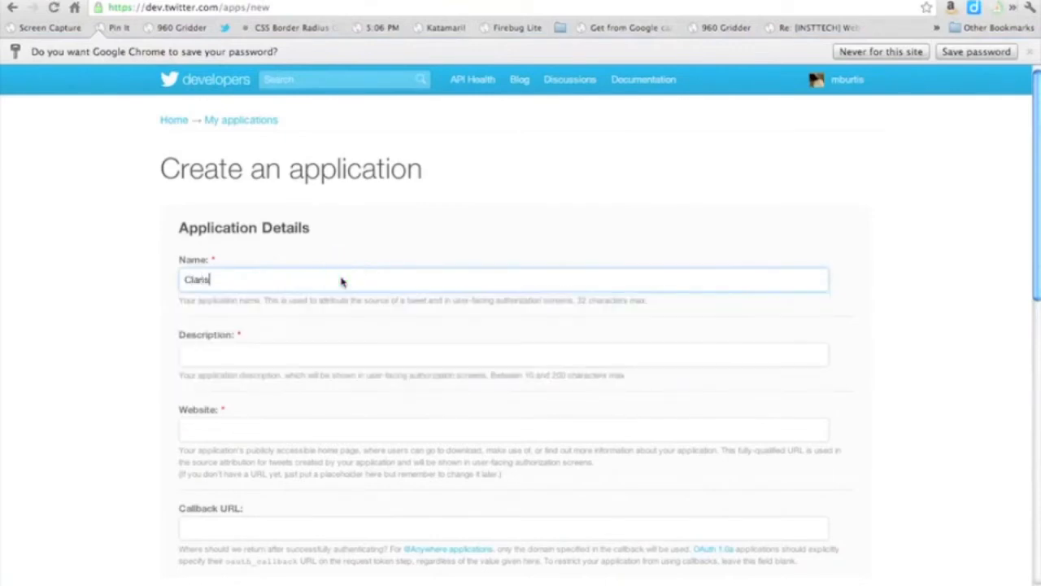
{"action": "type", "text": "sa, the Blog"}
{"action": "key", "text": "Tab"}
{"action": "type", "text": "A new site about the novel Claeris"}
{"action": "key", "text": "BackSpace"}
{"action": "key", "text": "BackSpace"}
{"action": "key", "text": "BackSpace"}
{"action": "key", "text": "BackSpace"}
{"action": "type", "text": "rissa. At"}
{"action": "key", "text": "BackSpace"}
{"action": "type", "text": "lso #ds106 #4lifef"}
{"action": "left_click", "coordinate": [320, 432]}
{"action": "type", "text": "http"}
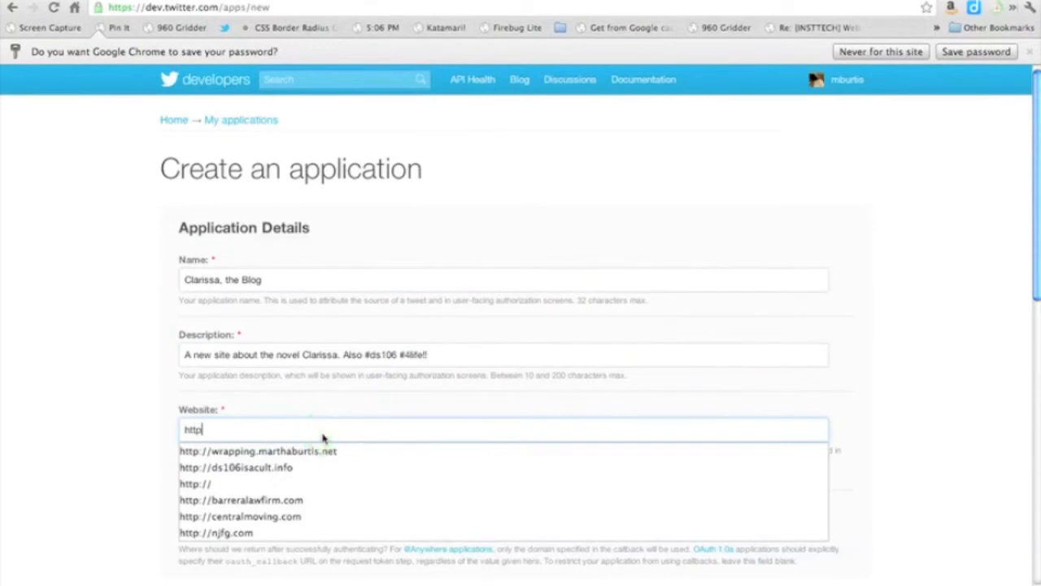
{"action": "type", "text": "://theclarissa"}
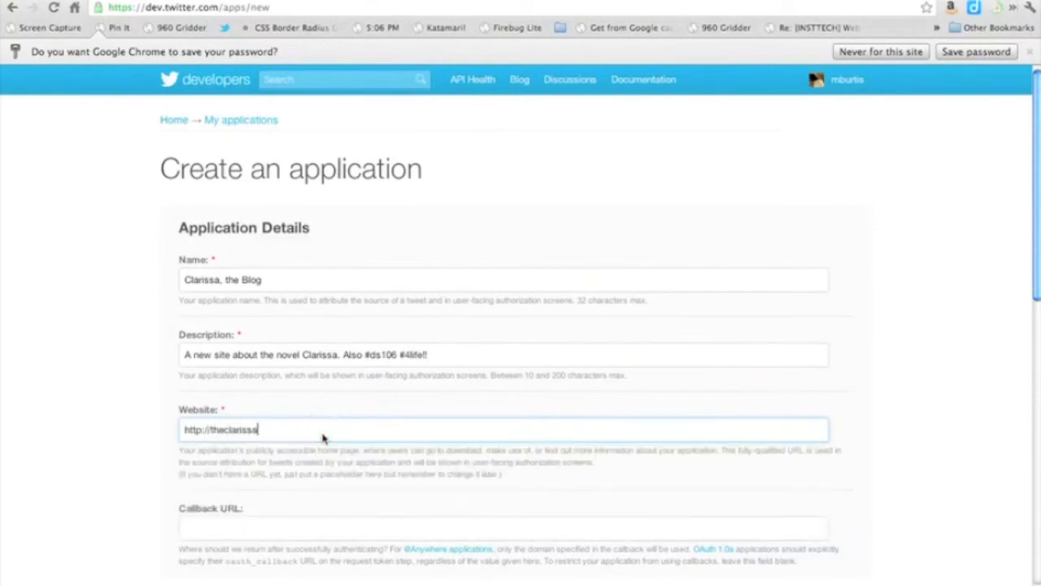
{"action": "type", "text": "project.crg"}
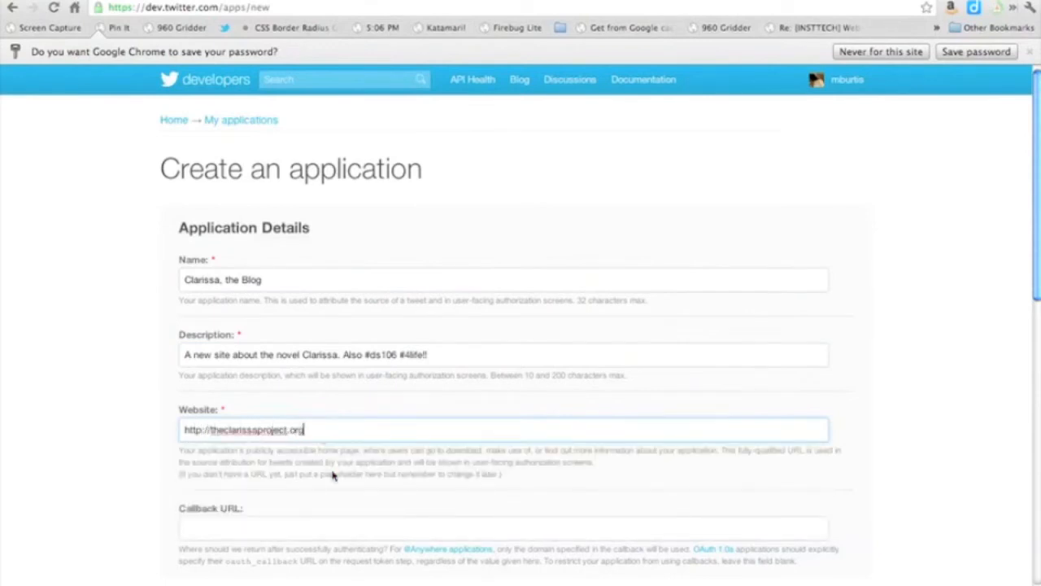
{"action": "left_click_drag", "start_coordinate": [342, 429], "coordinate": [156, 429]}
{"action": "key", "text": "super+c"}
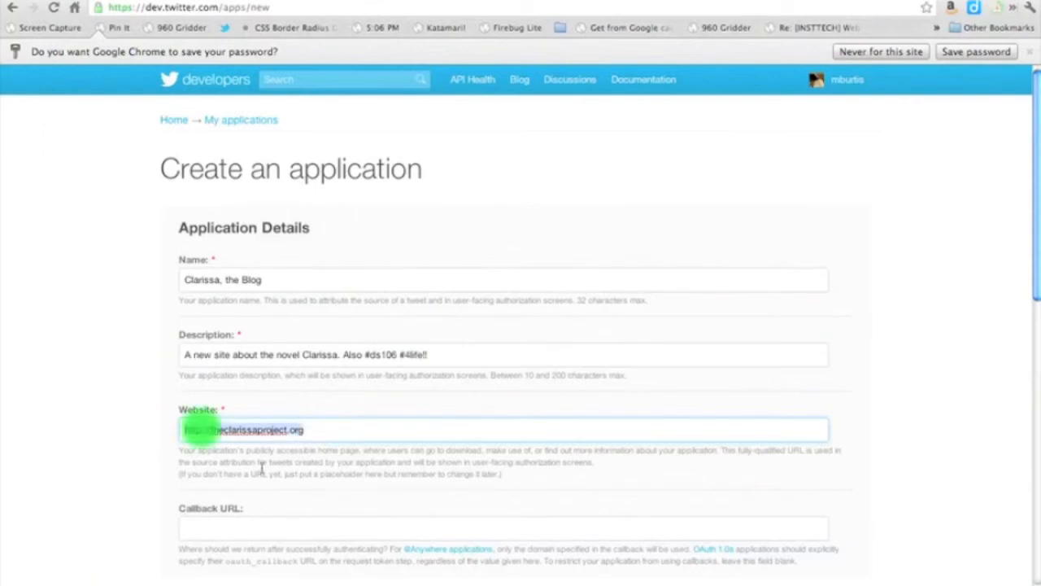
{"action": "left_click", "coordinate": [268, 529]}
{"action": "key", "text": "super+v"}
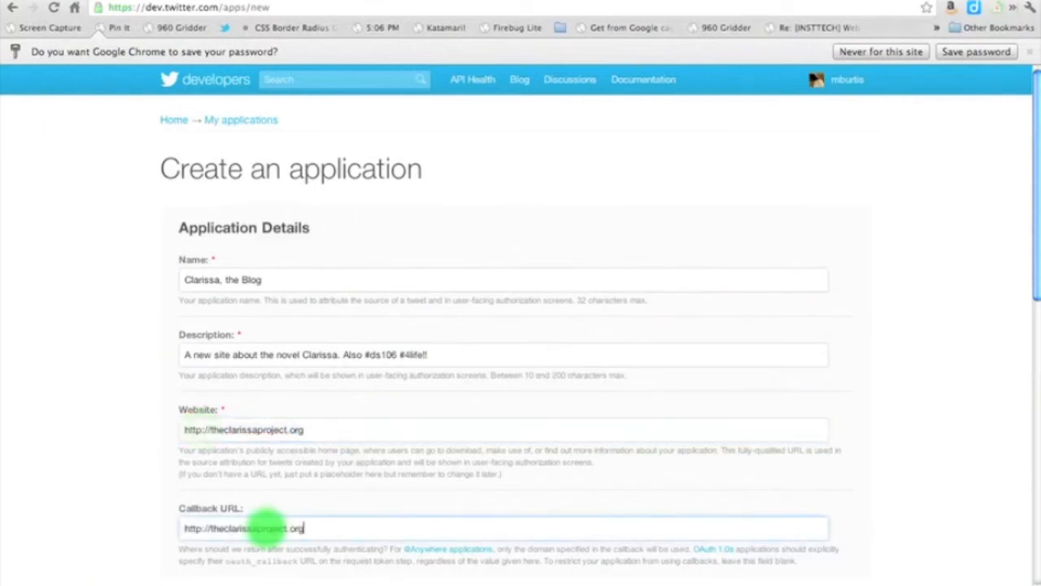
{"action": "left_click", "coordinate": [258, 1]}
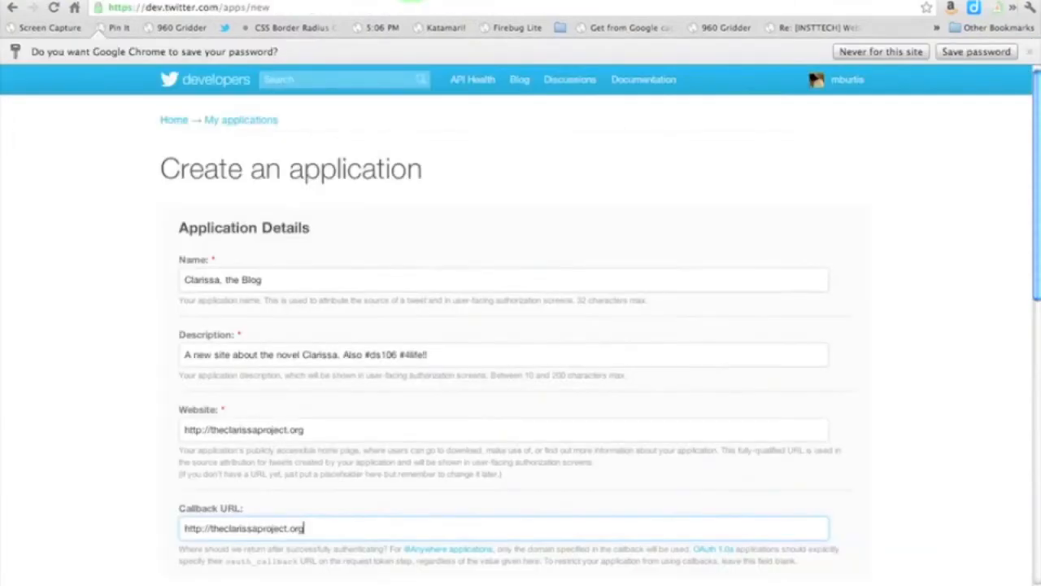
Step: Agree to the developer rules, answer the CAPTCHA and create the Twitter application
{"action": "scroll", "coordinate": [421, 294], "scroll_direction": "down", "scroll_amount": 5}
{"action": "scroll", "coordinate": [420, 295], "scroll_direction": "down", "scroll_amount": 5}
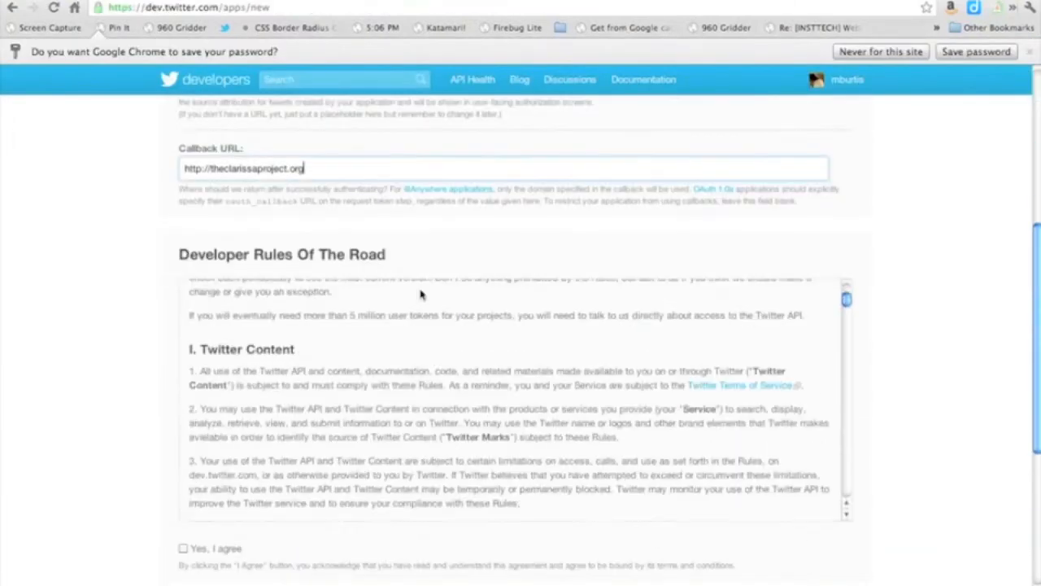
{"action": "left_click", "coordinate": [183, 550]}
{"action": "scroll", "coordinate": [135, 406], "scroll_direction": "down", "scroll_amount": 5}
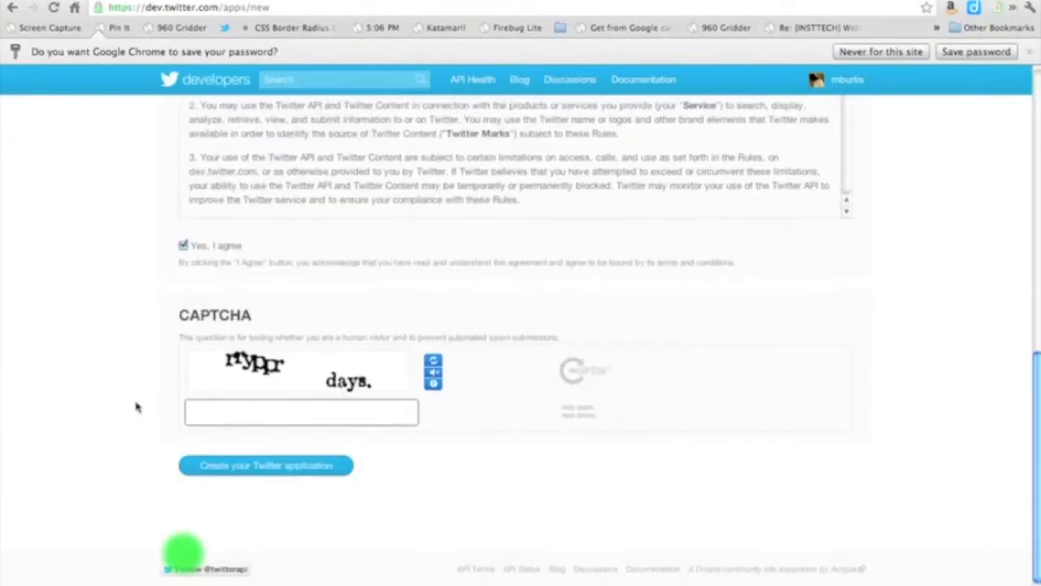
{"action": "left_click", "coordinate": [267, 407]}
{"action": "type", "text": "rrypp"}
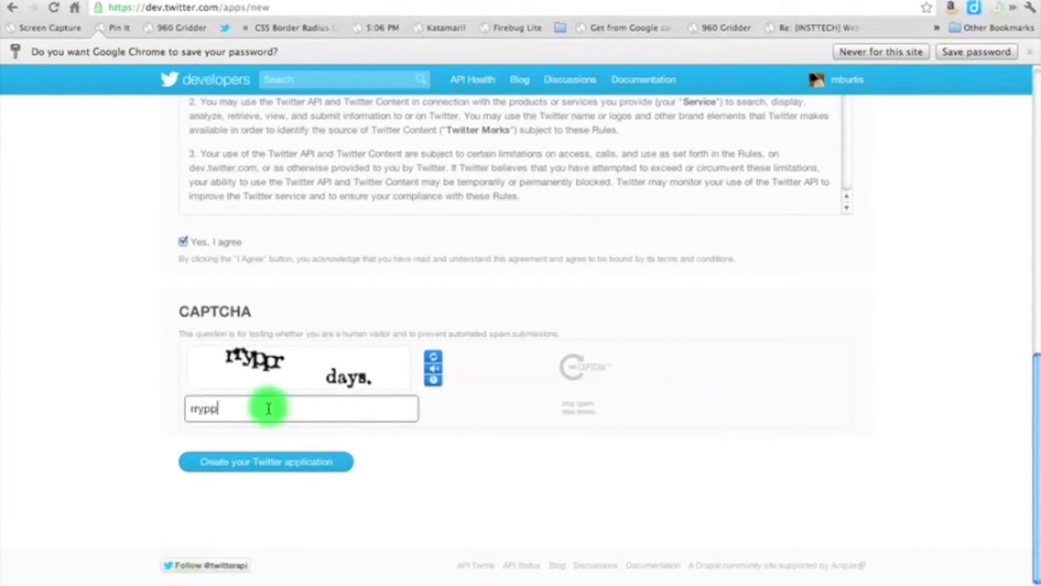
{"action": "type", "text": "r days."}
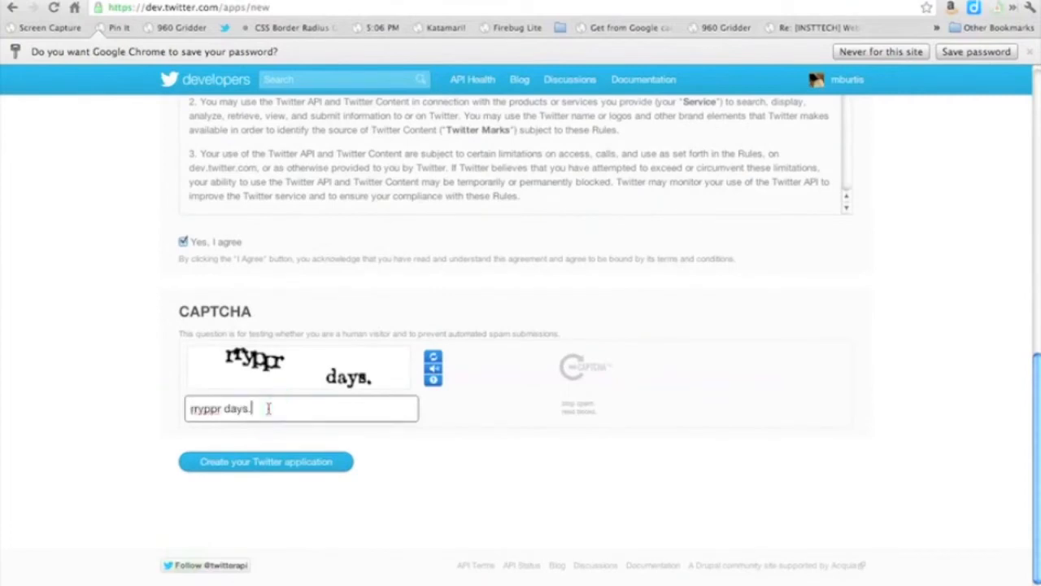
{"action": "left_click", "coordinate": [286, 463]}
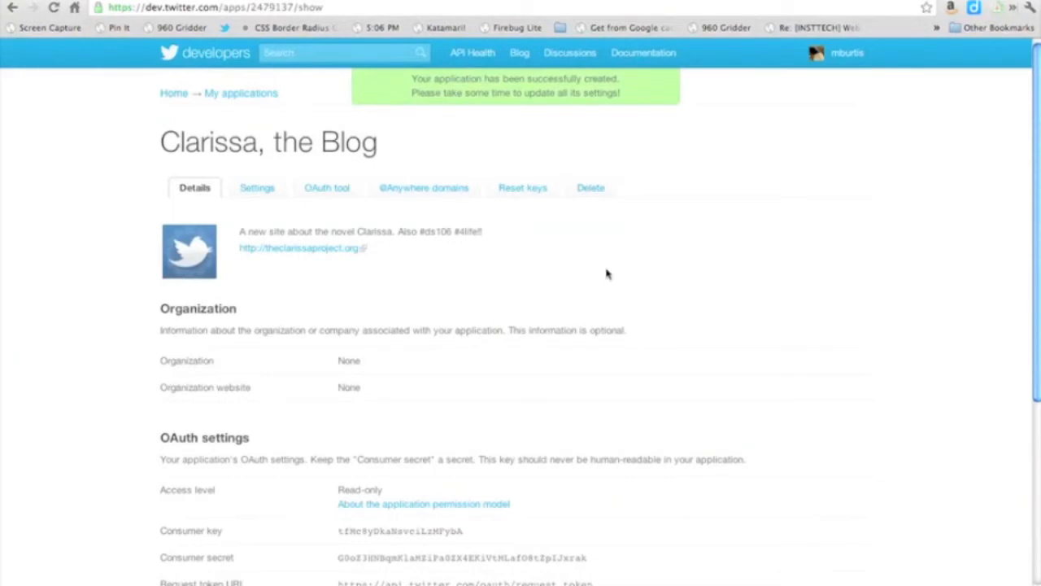
Step: Review the Clarissa, the Blog app's OAuth settings, then go to its Settings tab
{"action": "scroll", "coordinate": [439, 288], "scroll_direction": "down", "scroll_amount": 2}
{"action": "scroll", "coordinate": [439, 288], "scroll_direction": "down", "scroll_amount": 4}
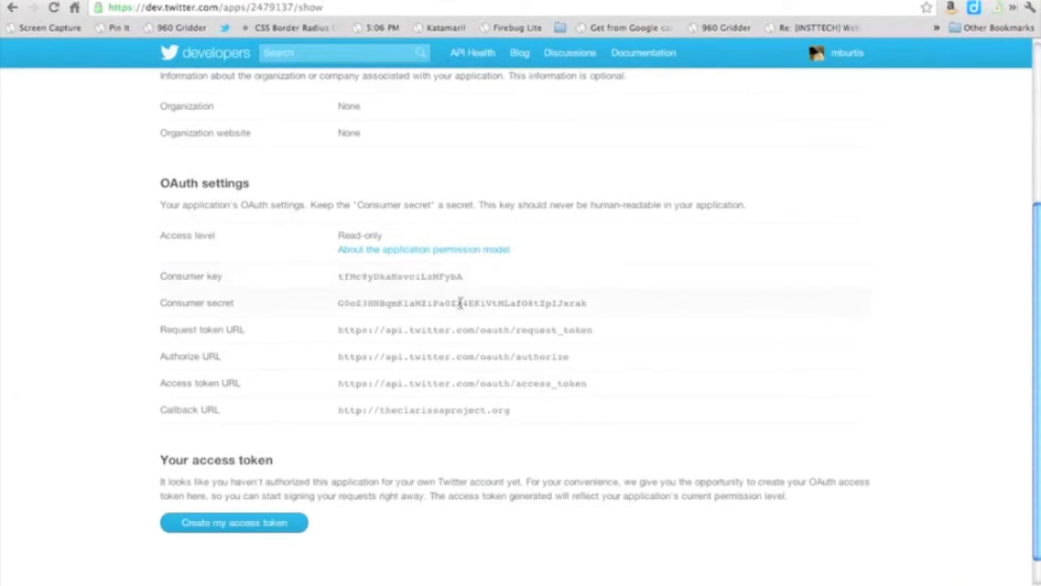
{"action": "scroll", "coordinate": [461, 302], "scroll_direction": "down", "scroll_amount": 1}
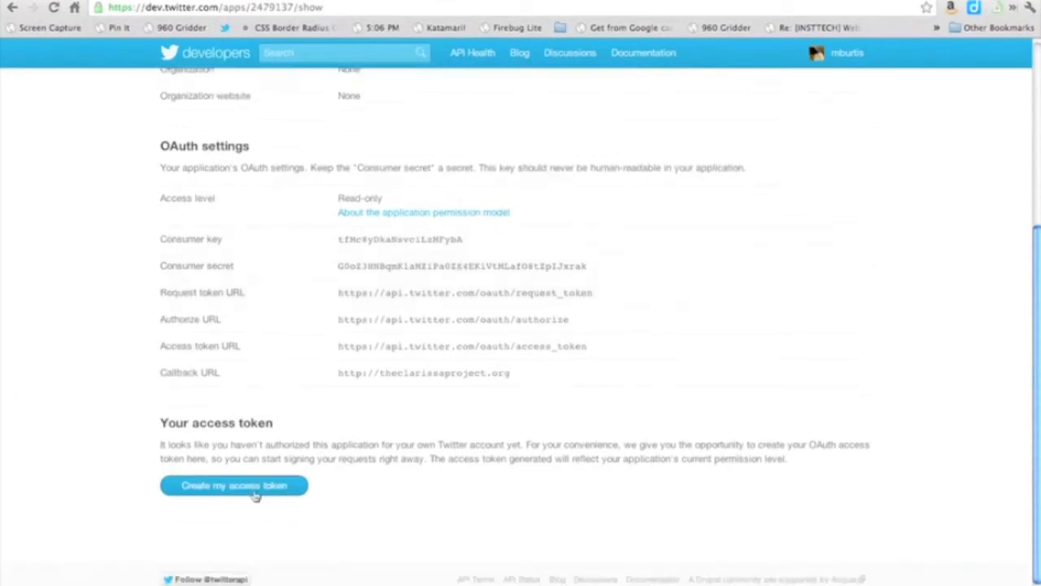
{"action": "scroll", "coordinate": [232, 423], "scroll_direction": "up", "scroll_amount": 5}
{"action": "left_click", "coordinate": [256, 186]}
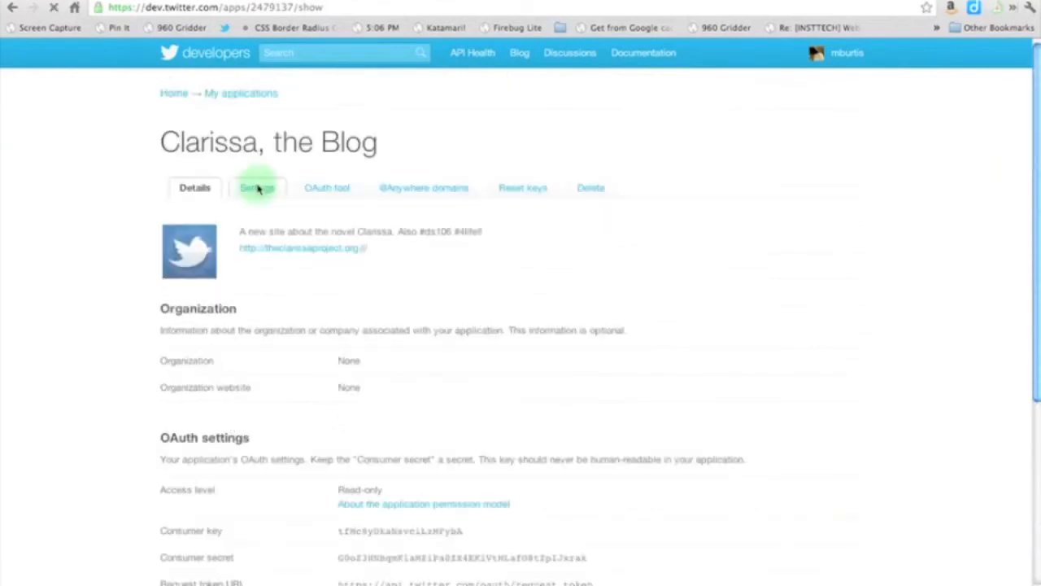
Step: Set the Application Type to Read and Write and update the app's settings
{"action": "scroll", "coordinate": [558, 238], "scroll_direction": "down", "scroll_amount": 5}
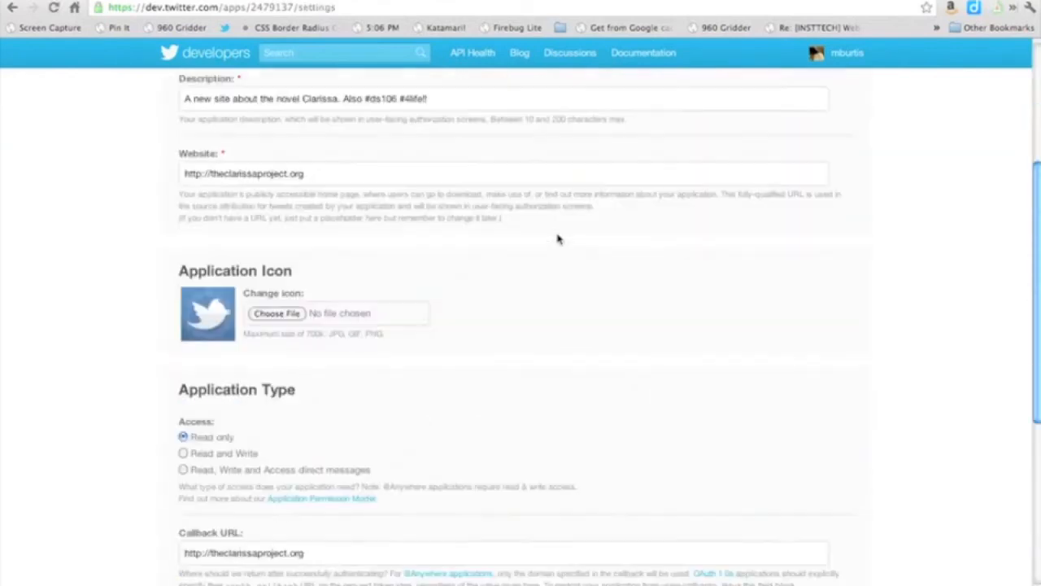
{"action": "scroll", "coordinate": [558, 238], "scroll_direction": "down", "scroll_amount": 2}
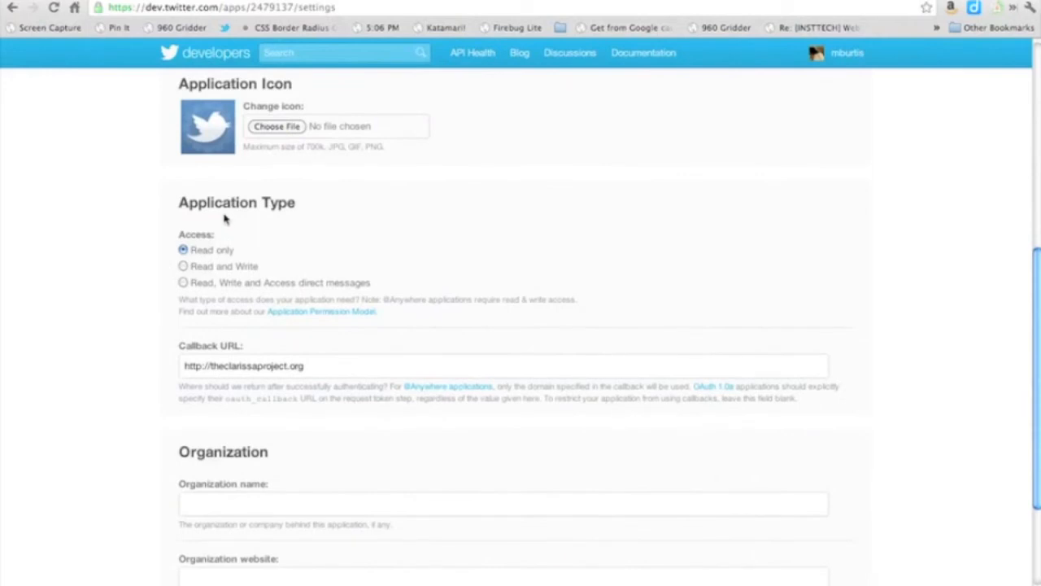
{"action": "left_click", "coordinate": [184, 266]}
{"action": "scroll", "coordinate": [448, 225], "scroll_direction": "down", "scroll_amount": 3}
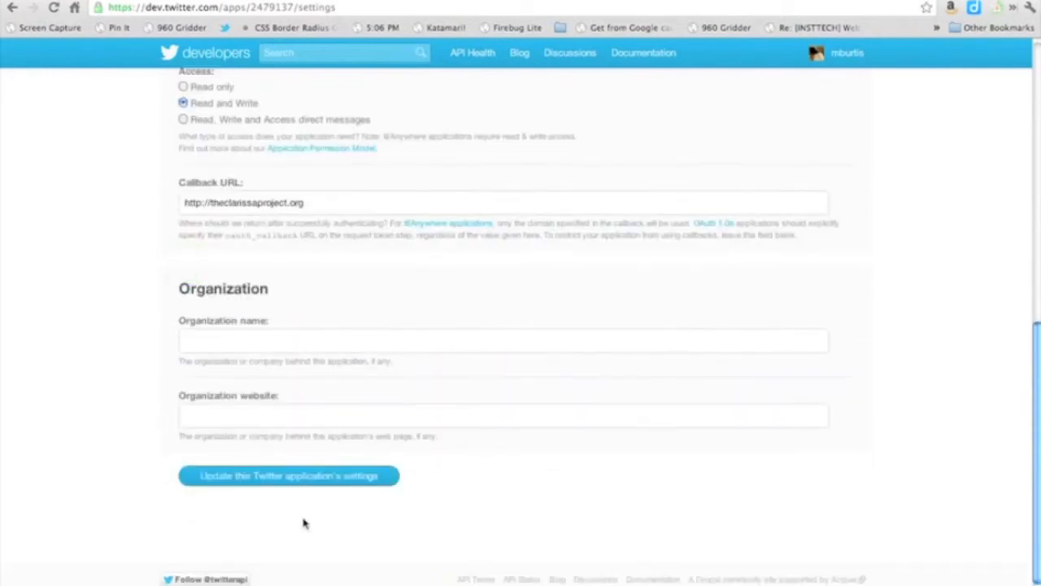
{"action": "left_click", "coordinate": [295, 481]}
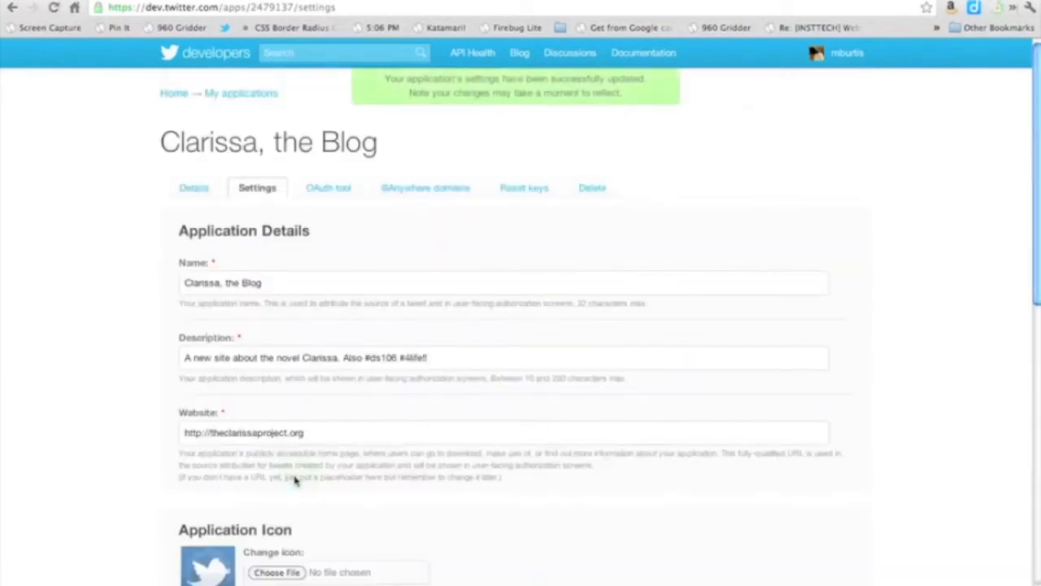
Step: From the app's Details tab, create an OAuth access token and token secret
{"action": "left_click", "coordinate": [180, 189]}
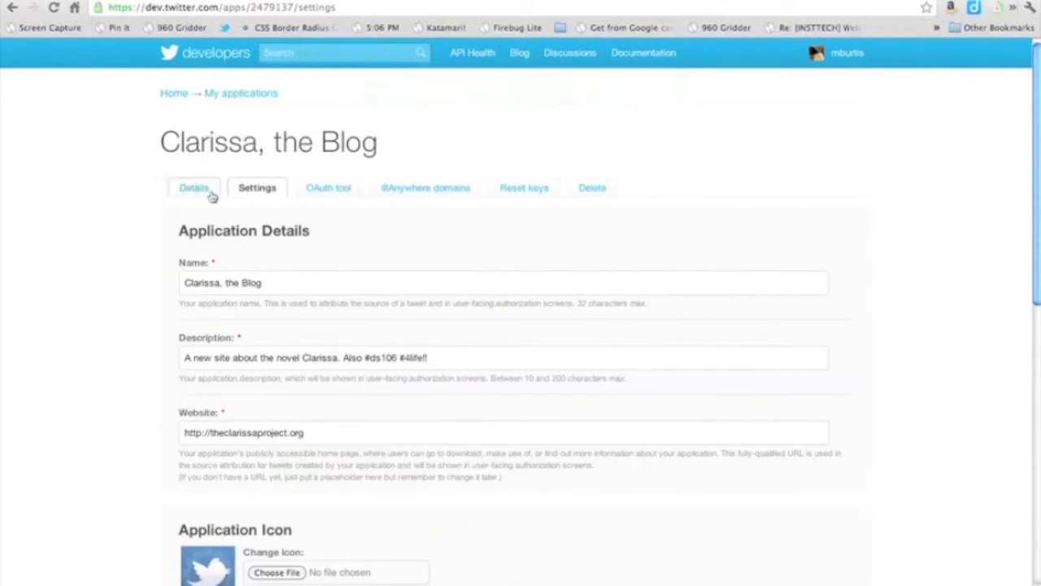
{"action": "left_click", "coordinate": [199, 185]}
{"action": "scroll", "coordinate": [471, 243], "scroll_direction": "down", "scroll_amount": 10}
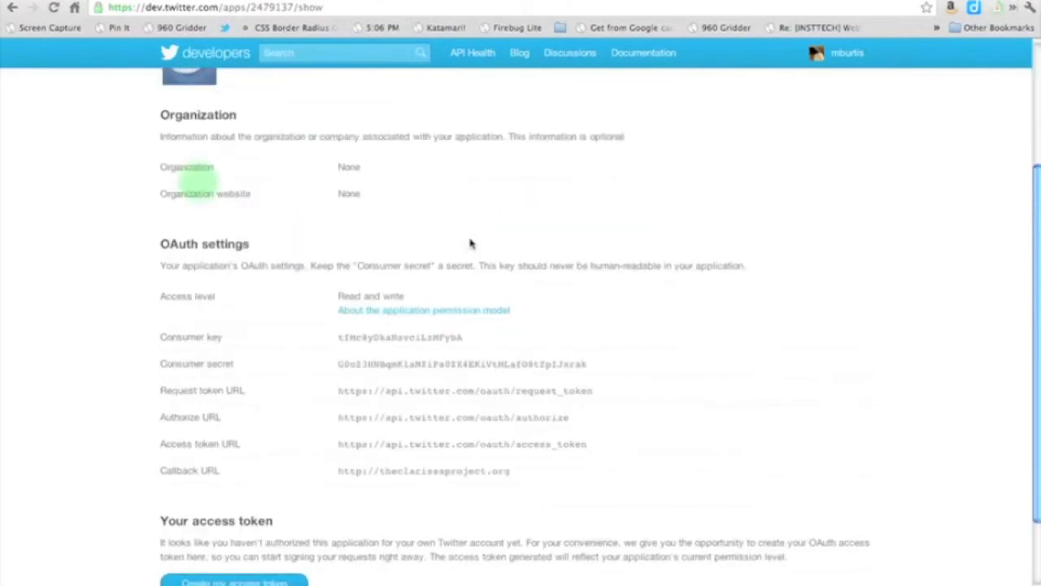
{"action": "left_click", "coordinate": [268, 486]}
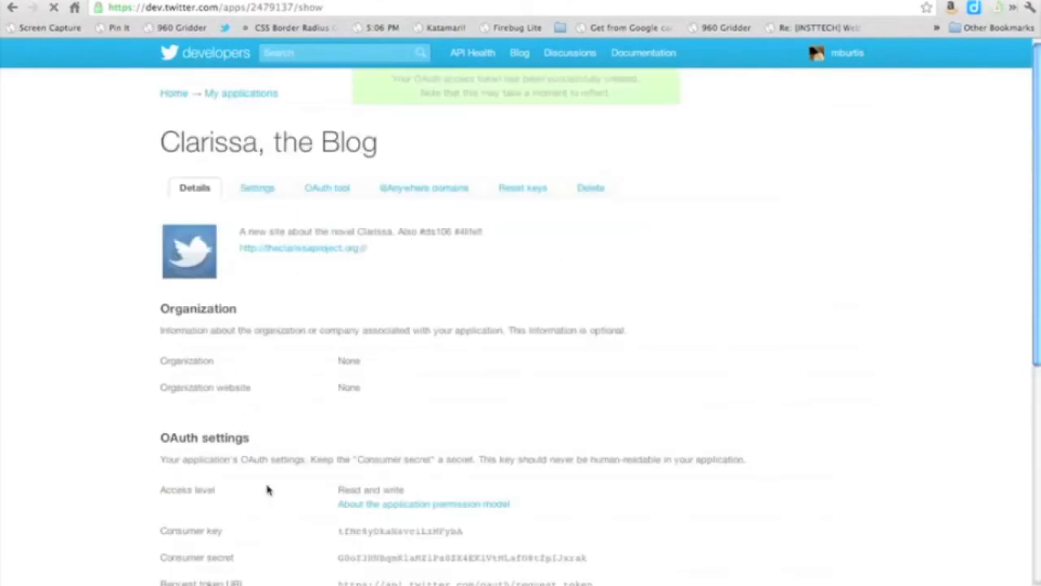
{"action": "scroll", "coordinate": [397, 299], "scroll_direction": "down", "scroll_amount": 3}
Step: Copy the app's consumer key and consumer secret into the Twitter Tools Options fields
{"action": "scroll", "coordinate": [398, 299], "scroll_direction": "down", "scroll_amount": 1}
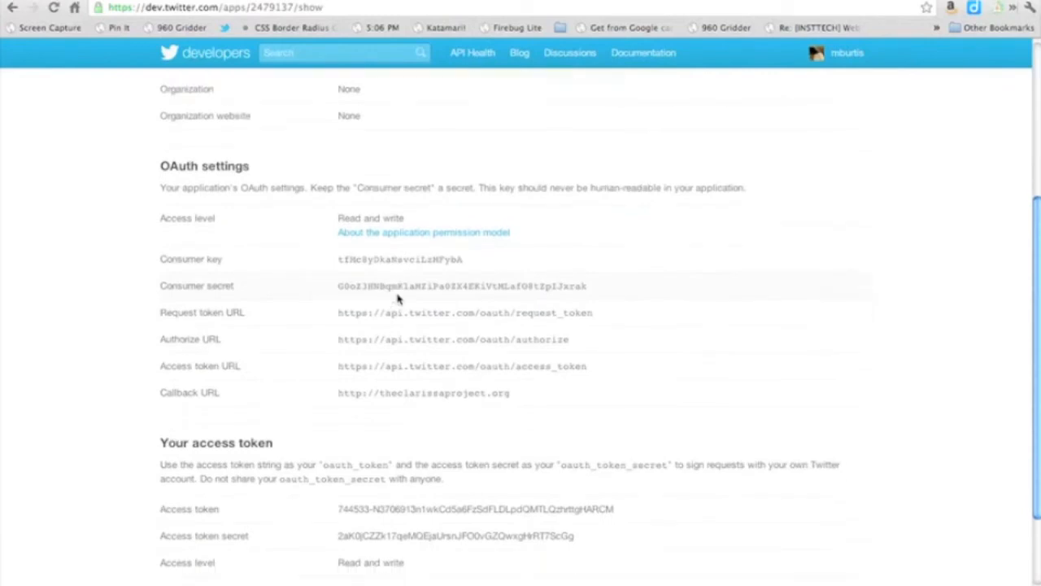
{"action": "left_click_drag", "start_coordinate": [460, 260], "coordinate": [338, 260]}
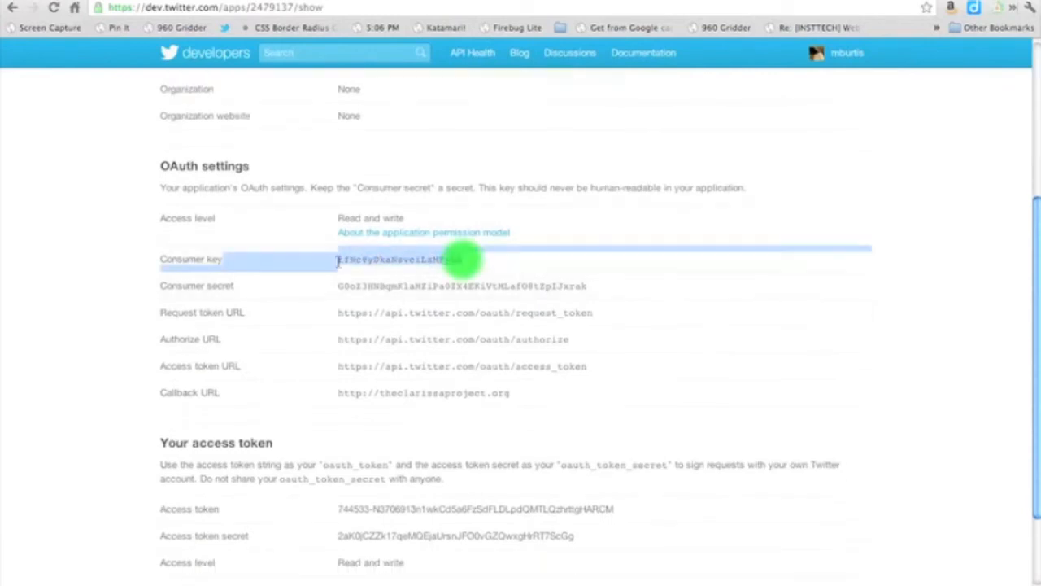
{"action": "left_click", "coordinate": [351, 265]}
{"action": "left_click_drag", "start_coordinate": [460, 257], "coordinate": [341, 262]}
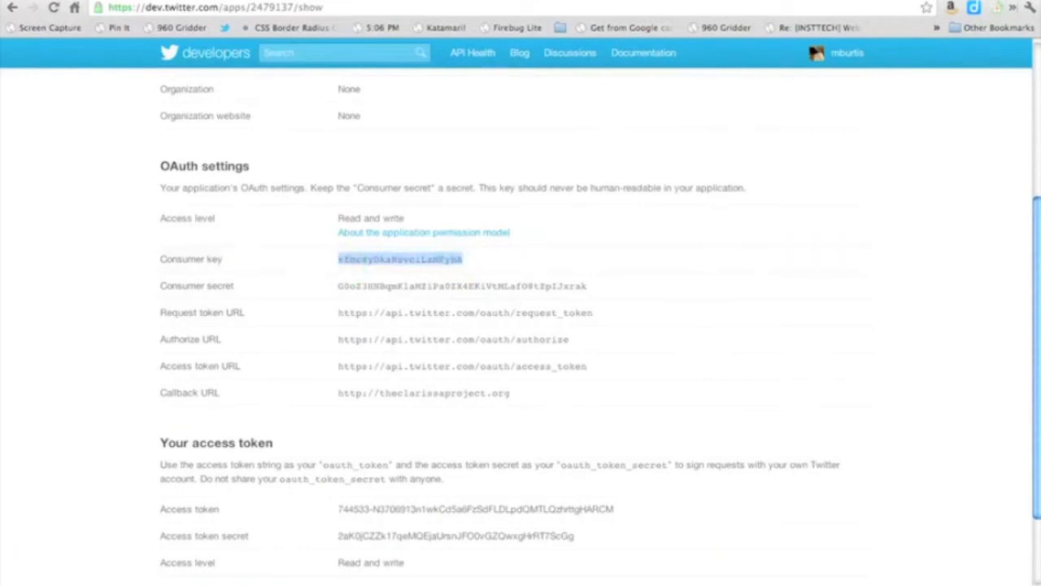
{"action": "left_click", "coordinate": [297, 1]}
{"action": "left_click", "coordinate": [306, 363]}
{"action": "key", "text": "ctrl+Tab"}
{"action": "left_click_drag", "start_coordinate": [591, 285], "coordinate": [338, 287]}
{"action": "key", "text": "super+c"}
{"action": "key", "text": "ctrl+shift+Tab"}
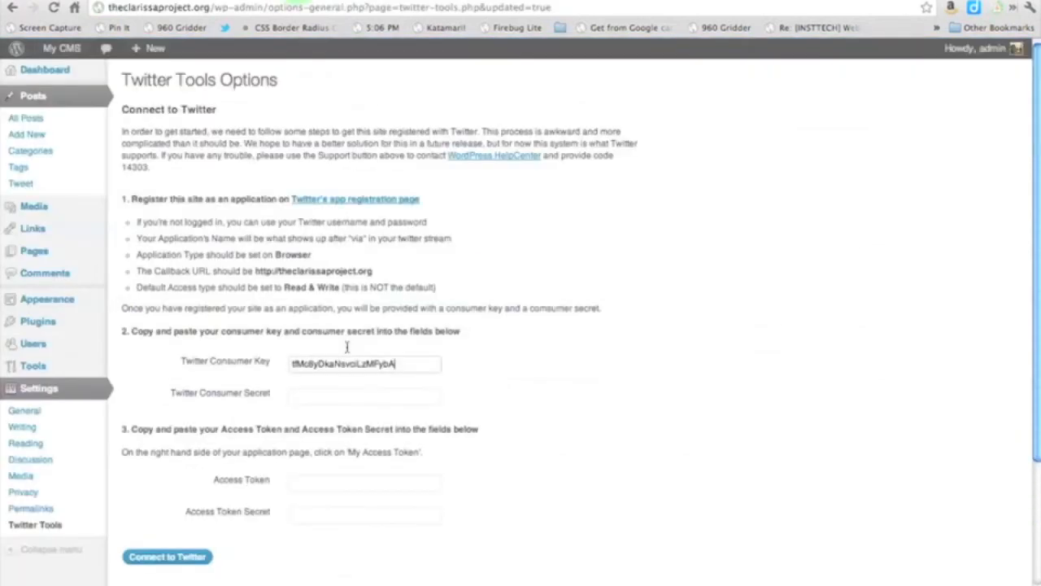
{"action": "left_click", "coordinate": [378, 397]}
{"action": "key", "text": "super+v"}
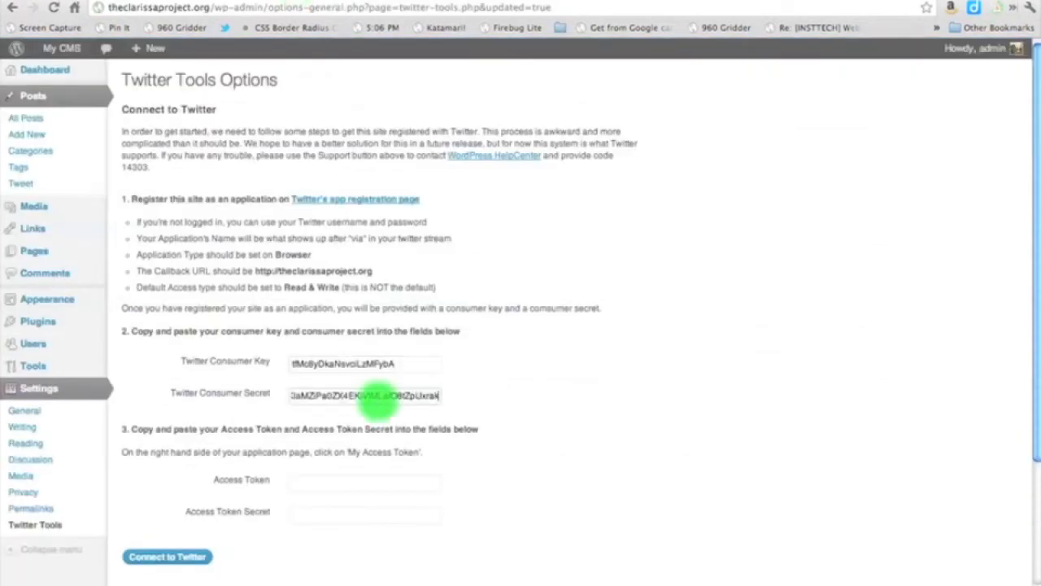
Step: Copy the access token and token secret into Twitter Tools, then connect to Twitter
{"action": "left_click", "coordinate": [389, 0]}
{"action": "left_click_drag", "start_coordinate": [628, 509], "coordinate": [340, 512]}
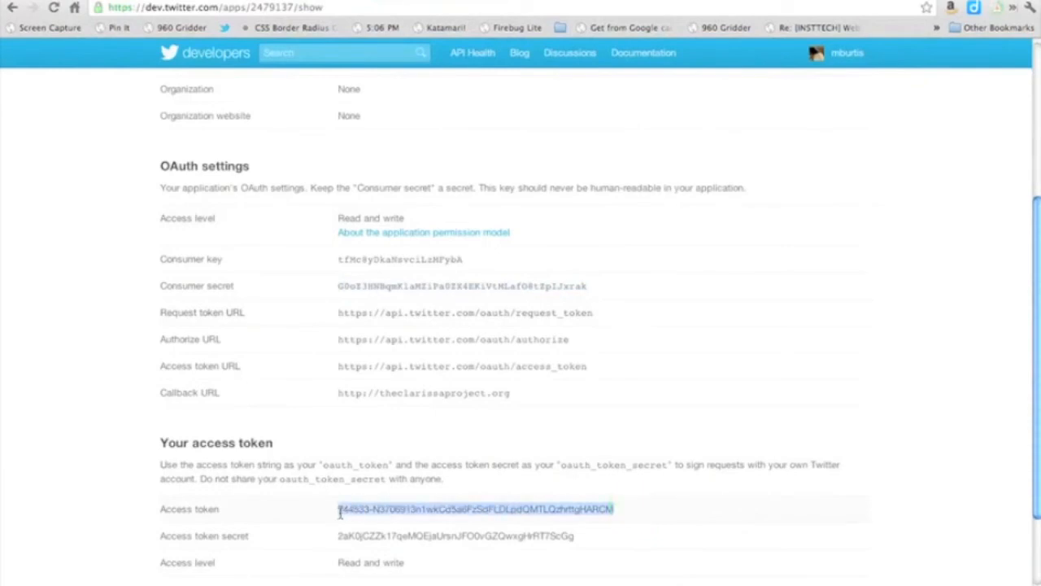
{"action": "left_click", "coordinate": [280, 0]}
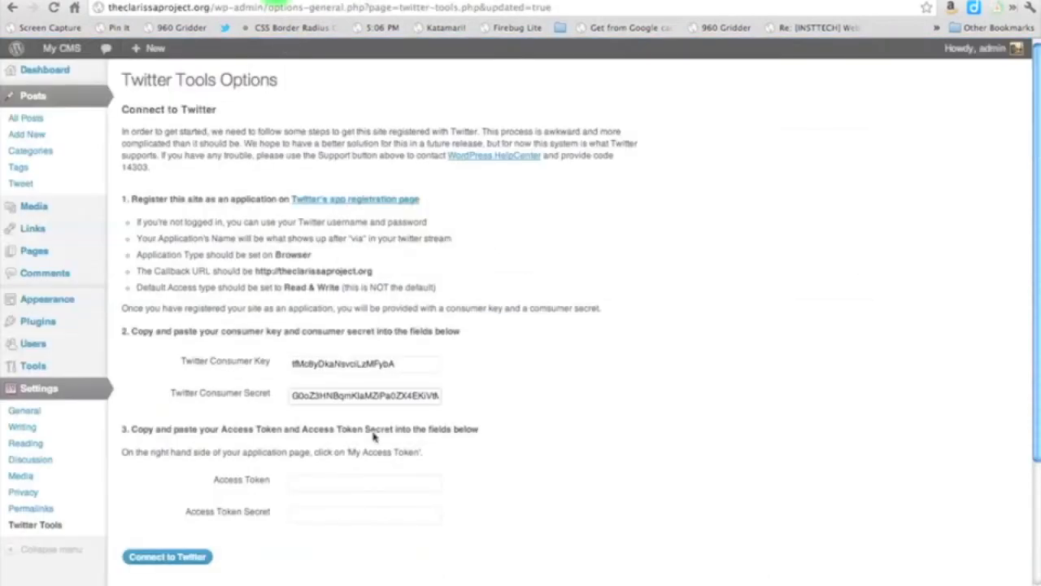
{"action": "left_click", "coordinate": [367, 487]}
{"action": "key", "text": "super+v"}
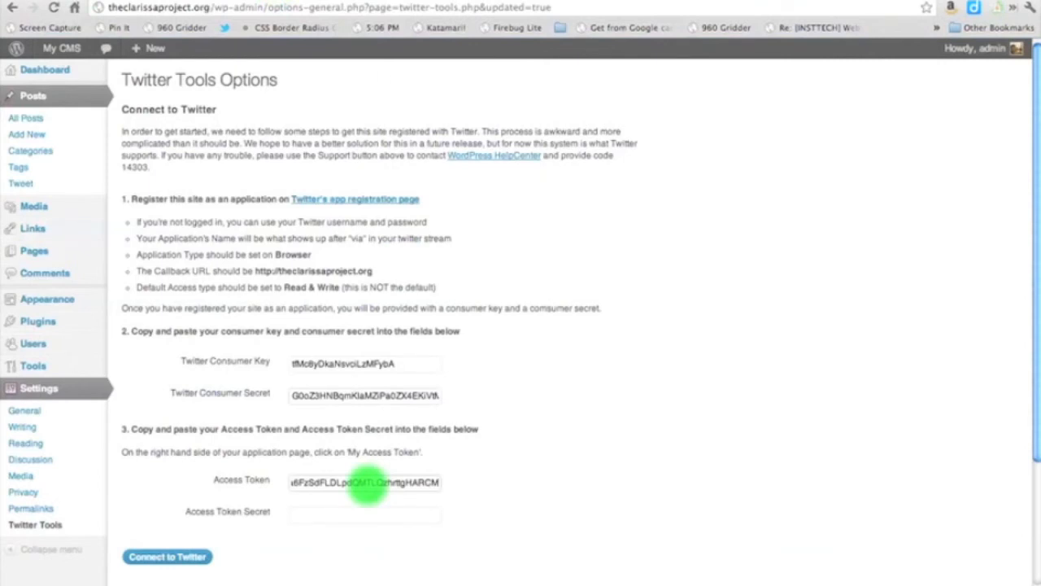
{"action": "left_click", "coordinate": [432, 0]}
{"action": "left_click_drag", "start_coordinate": [579, 536], "coordinate": [338, 537]}
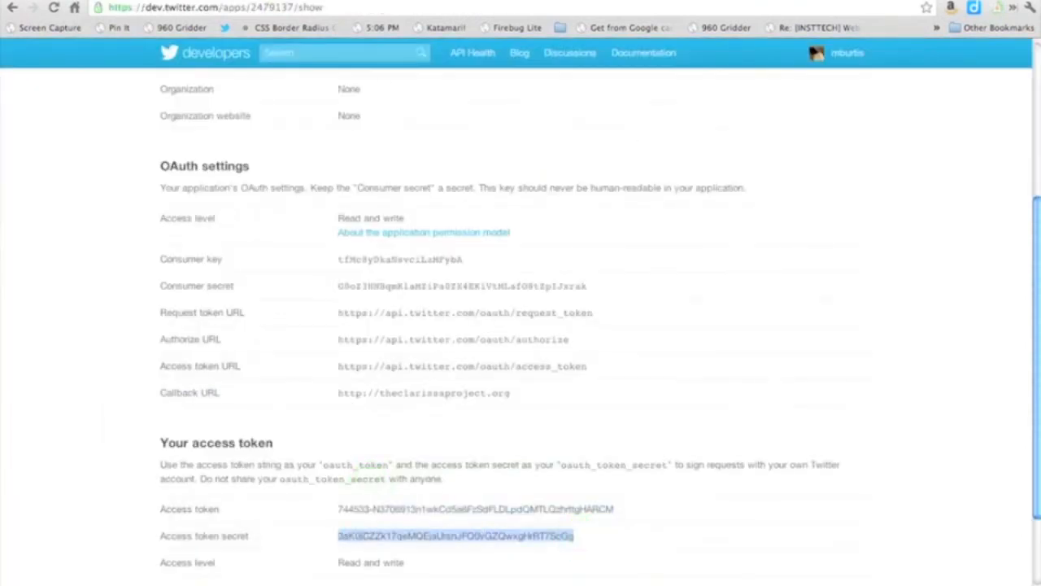
{"action": "left_click", "coordinate": [298, 0]}
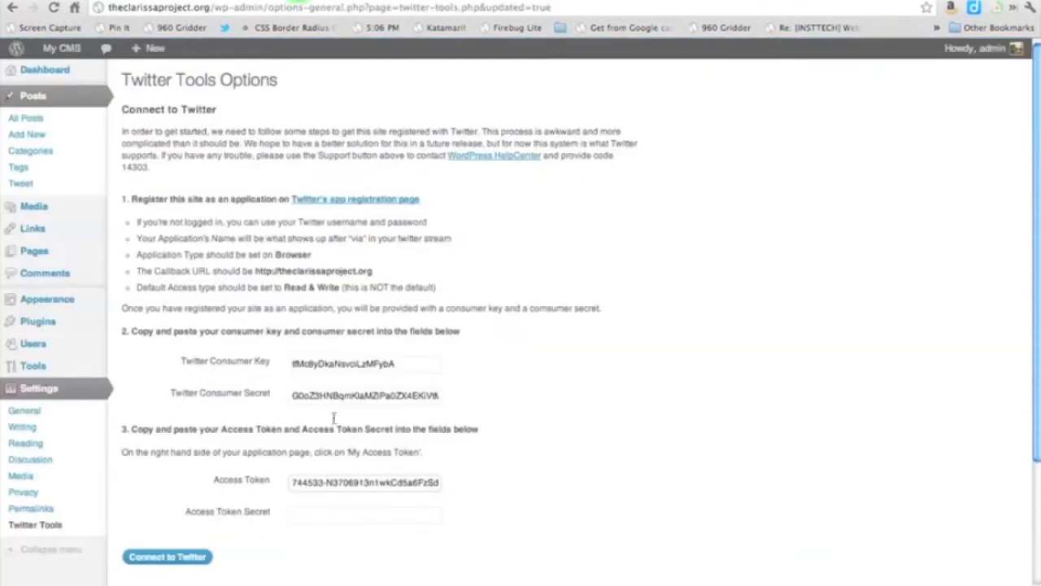
{"action": "left_click", "coordinate": [332, 514]}
{"action": "key", "text": "super+v"}
{"action": "left_click", "coordinate": [180, 556]}
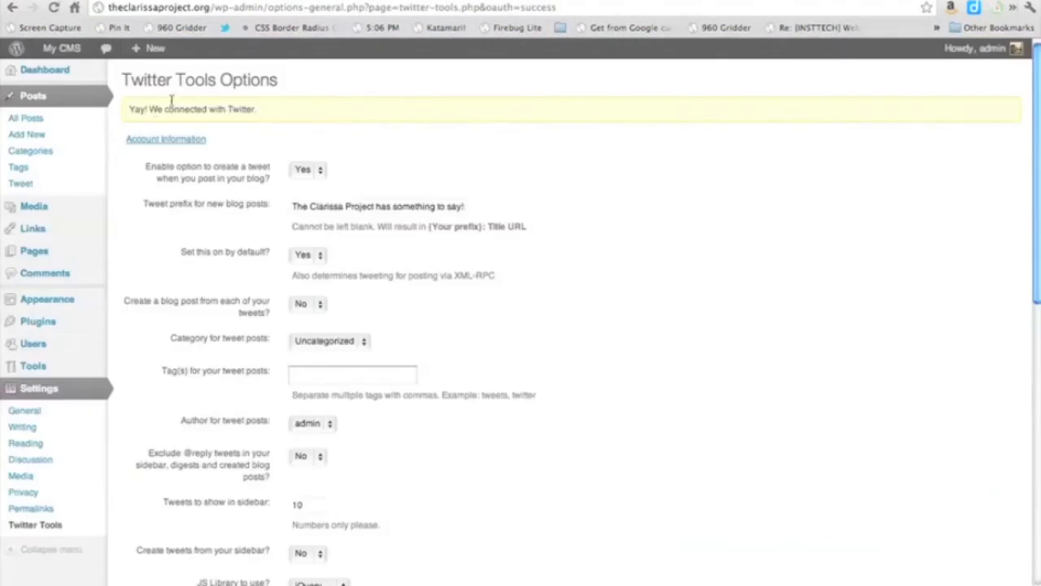
Step: Change the sidebar tweet count from 10 to 5 and update the Twitter Tools options
{"action": "scroll", "coordinate": [503, 199], "scroll_direction": "down", "scroll_amount": 5}
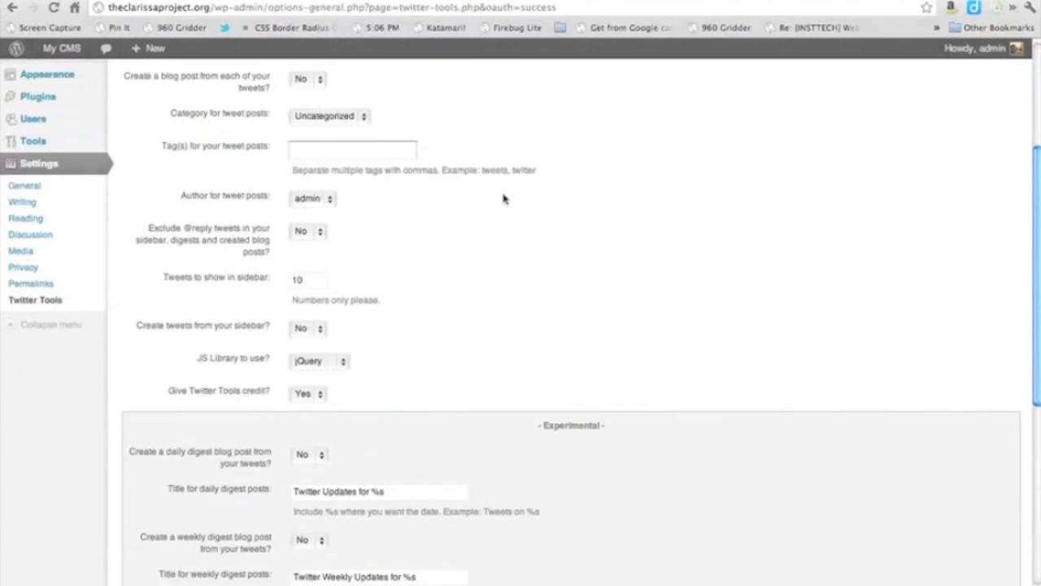
{"action": "scroll", "coordinate": [503, 200], "scroll_direction": "up", "scroll_amount": 5}
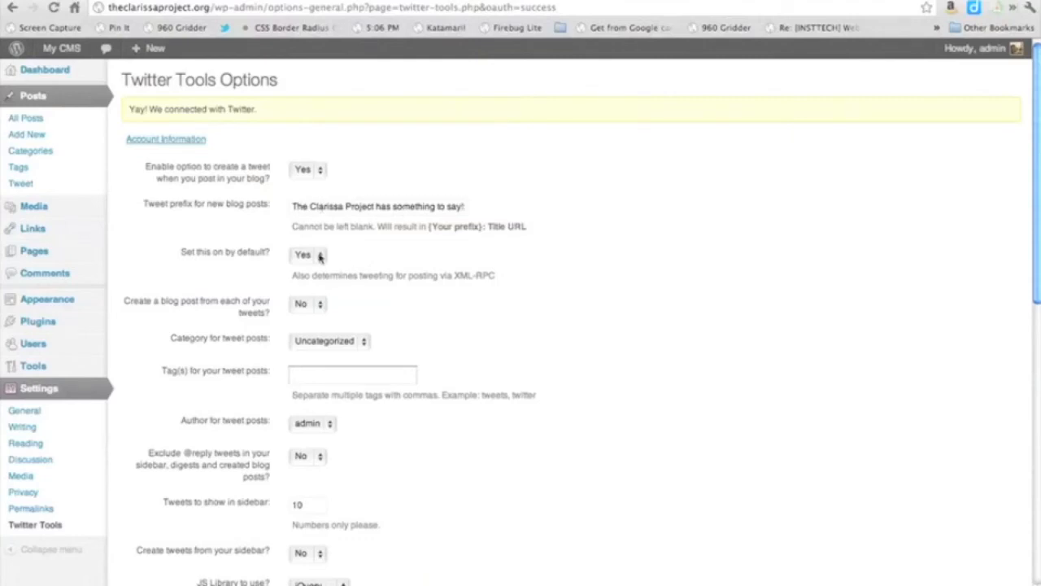
{"action": "scroll", "coordinate": [320, 256], "scroll_direction": "down", "scroll_amount": 3}
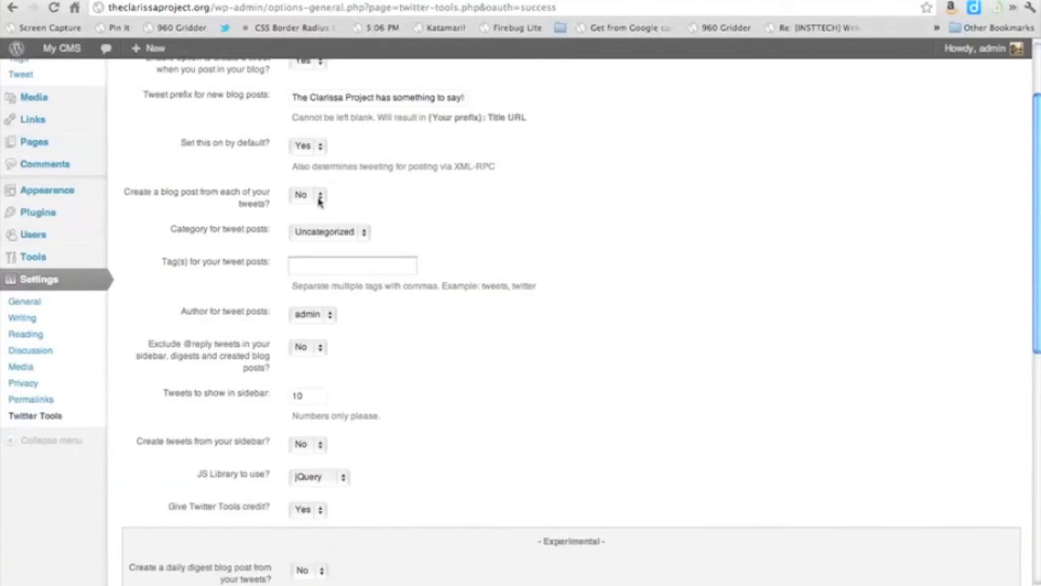
{"action": "scroll", "coordinate": [319, 201], "scroll_direction": "down", "scroll_amount": 2}
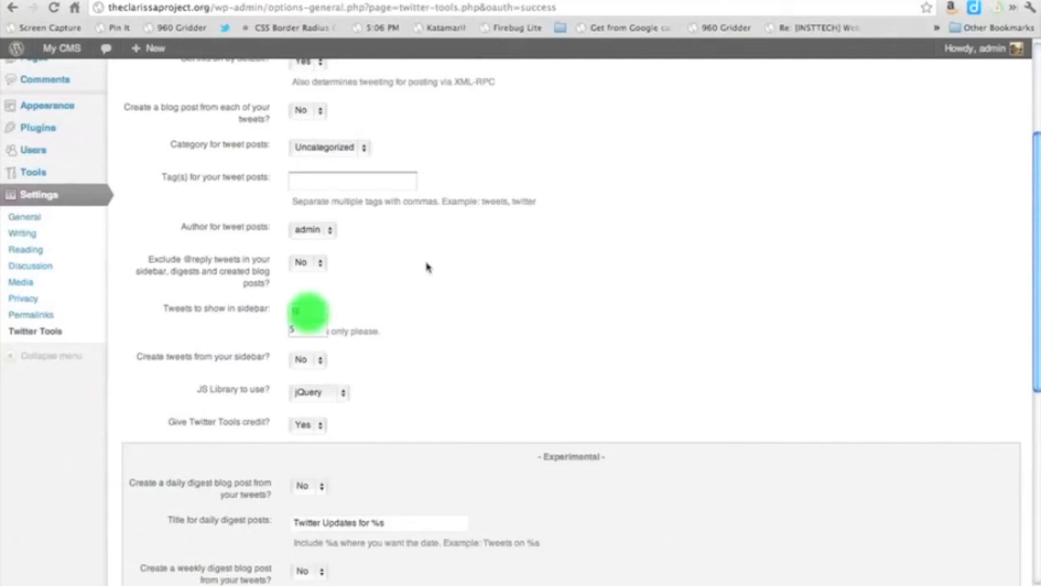
{"action": "scroll", "coordinate": [484, 268], "scroll_direction": "down", "scroll_amount": 10}
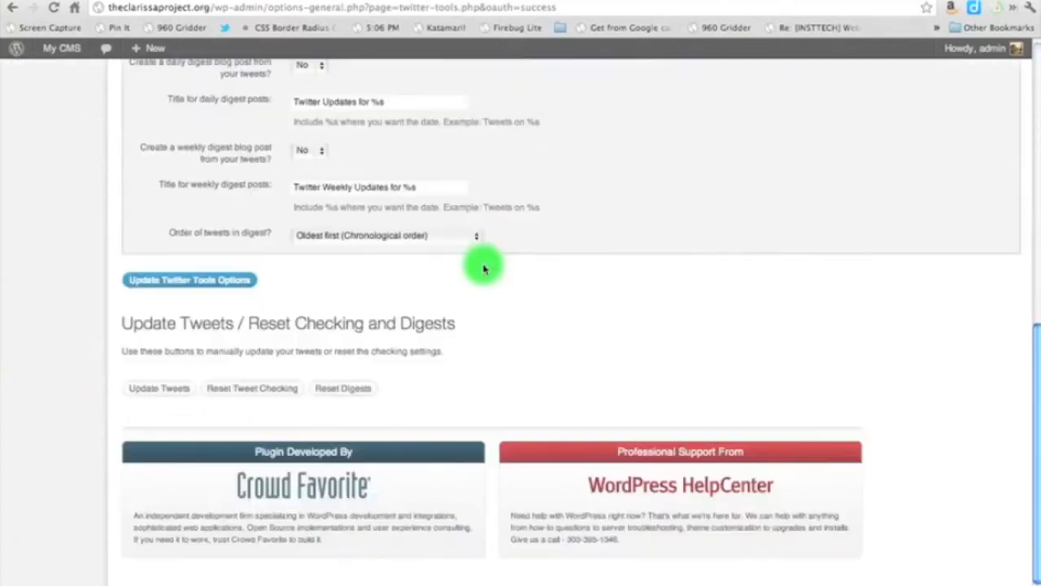
{"action": "left_click", "coordinate": [208, 279]}
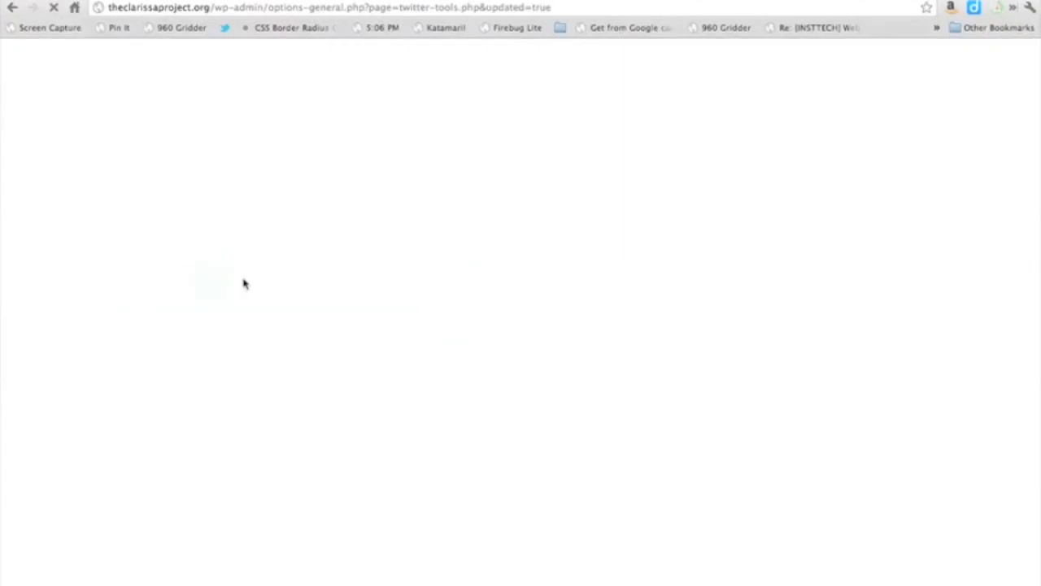
{"action": "left_click", "coordinate": [39, 133]}
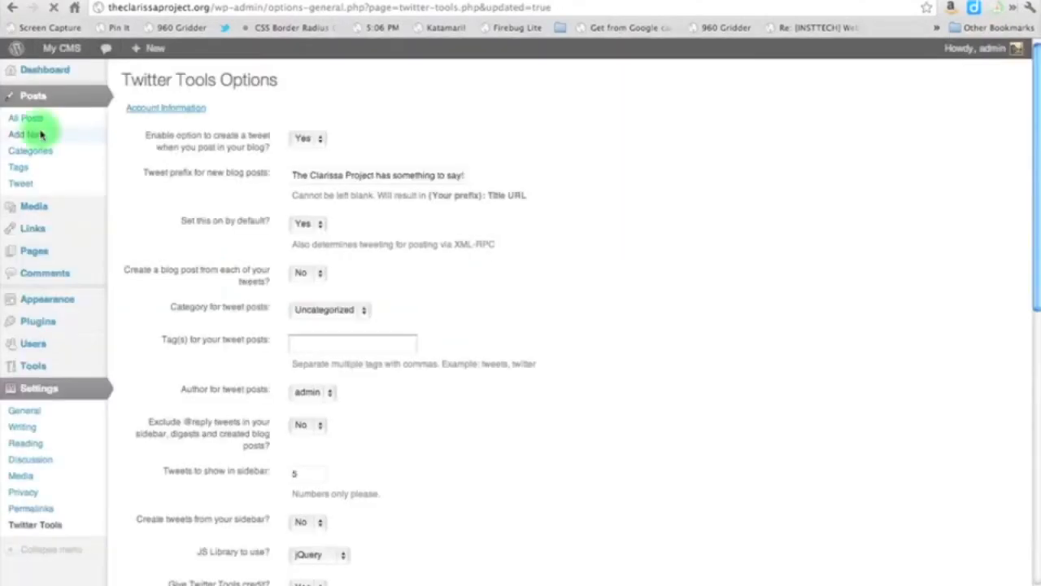
Step: Publish the post 'Testing Twitter Tools from the Clarissa Project!!' with body 'Hope this works', sent to Twitter
{"action": "type", "text": "Test"}
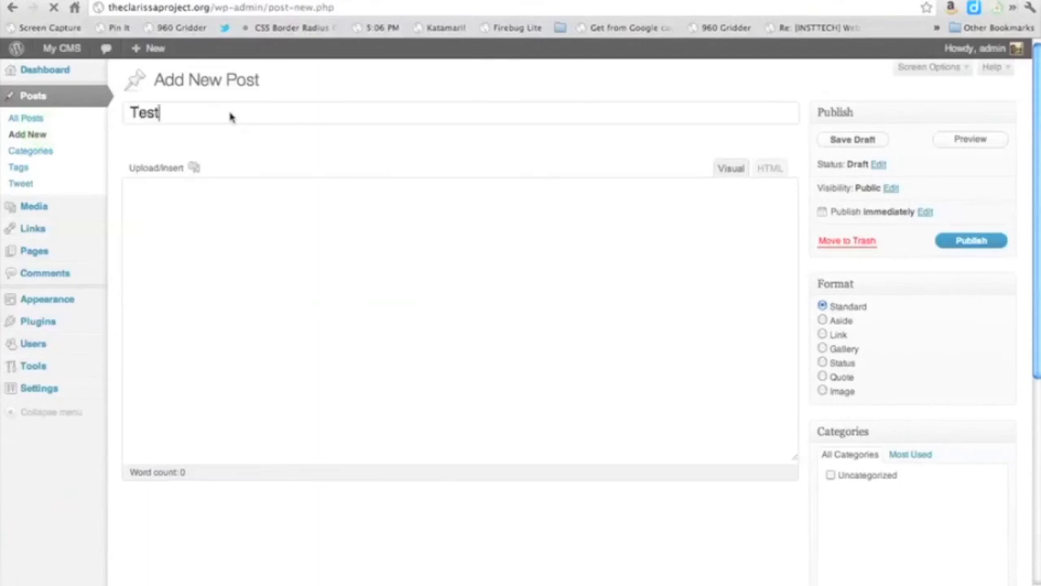
{"action": "type", "text": "ing Twitter Tools"}
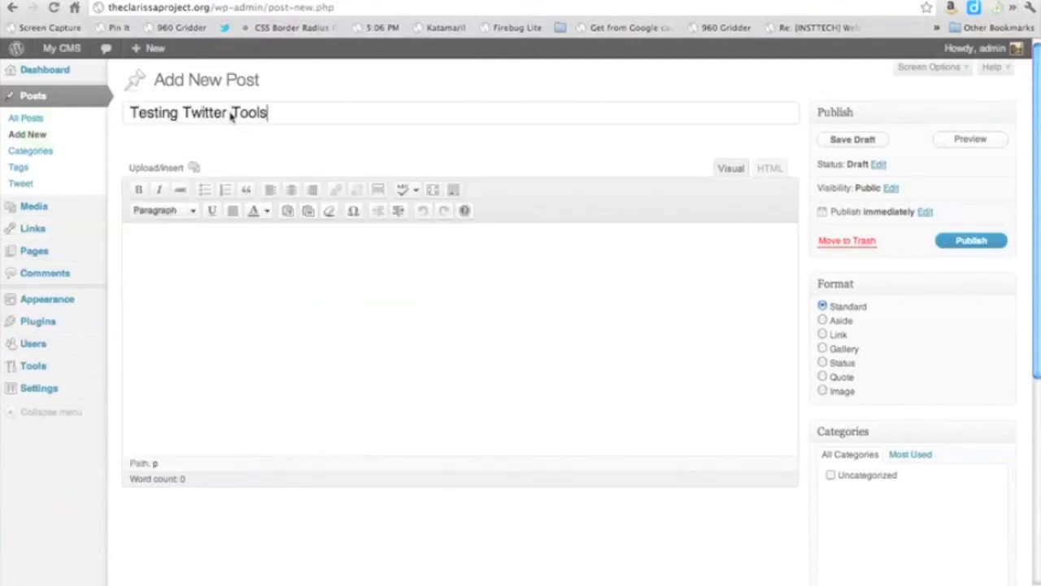
{"action": "type", "text": " from the Clariss"}
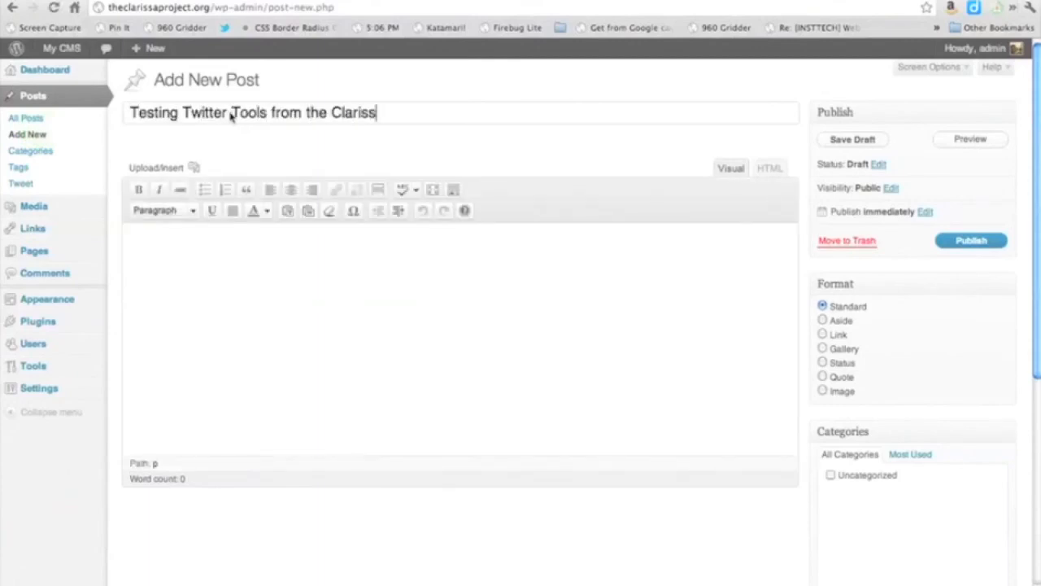
{"action": "type", "text": "a Project!!"}
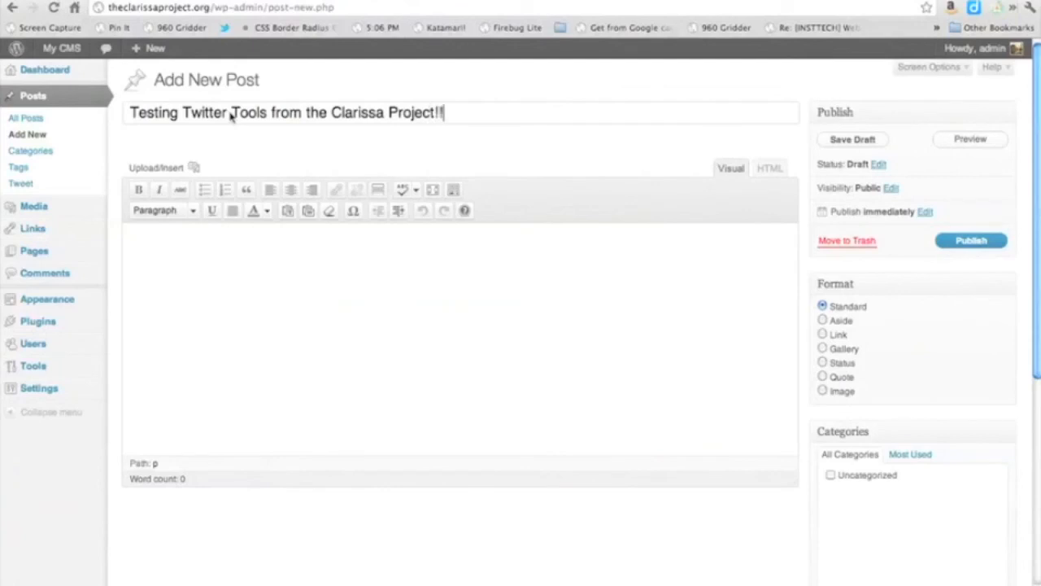
{"action": "left_click", "coordinate": [295, 372]}
{"action": "type", "text": "Hope this works!"}
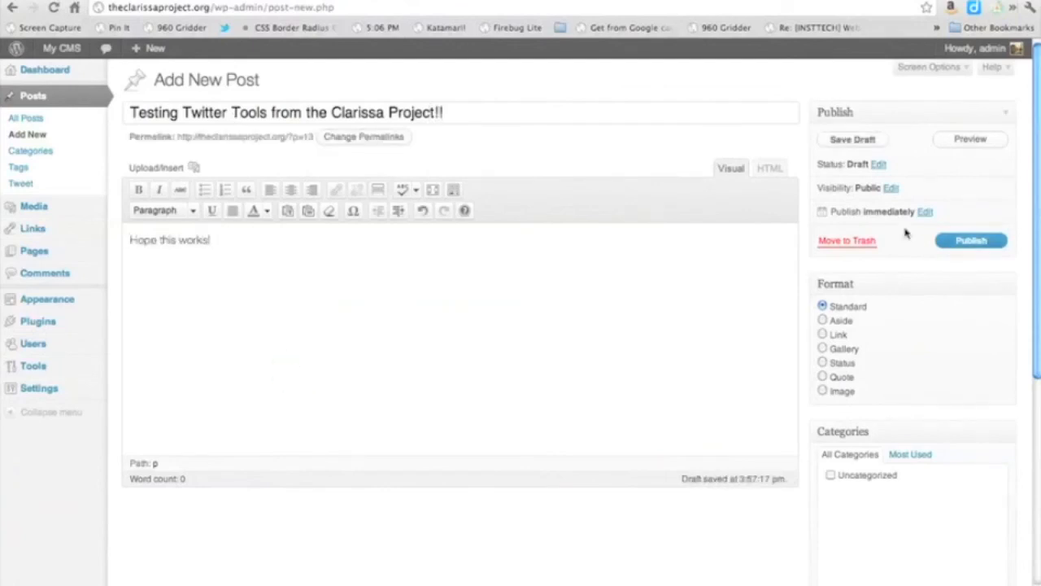
{"action": "scroll", "coordinate": [906, 234], "scroll_direction": "down", "scroll_amount": 3}
{"action": "scroll", "coordinate": [906, 233], "scroll_direction": "down", "scroll_amount": 5}
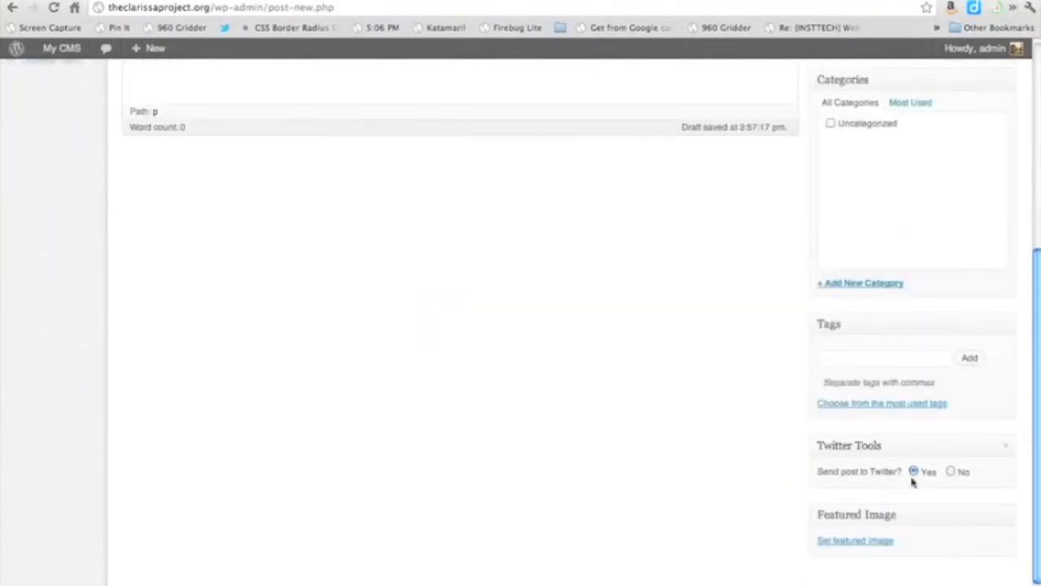
{"action": "scroll", "coordinate": [1004, 490], "scroll_direction": "up", "scroll_amount": 8}
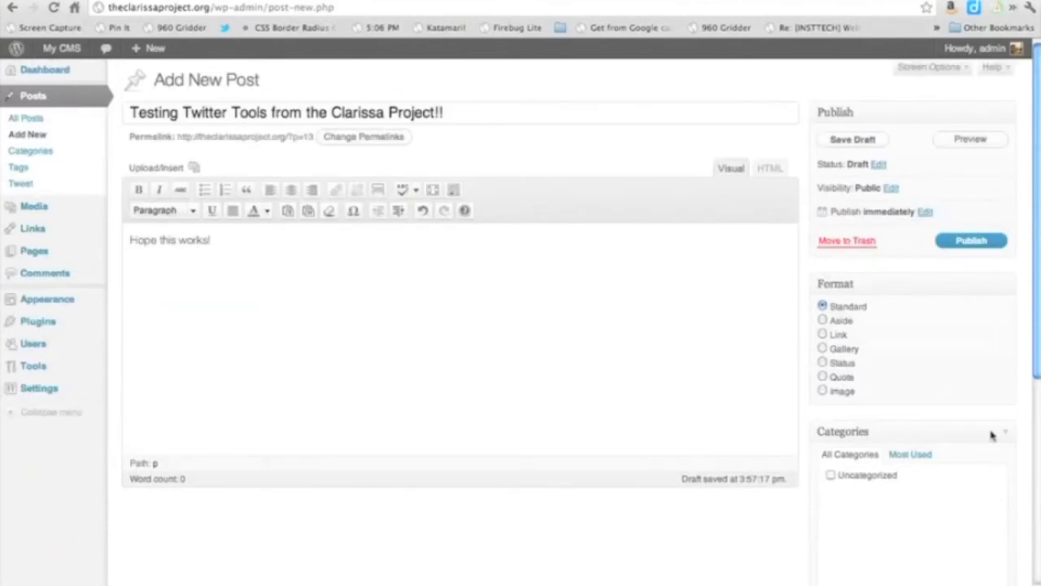
{"action": "left_click", "coordinate": [981, 243]}
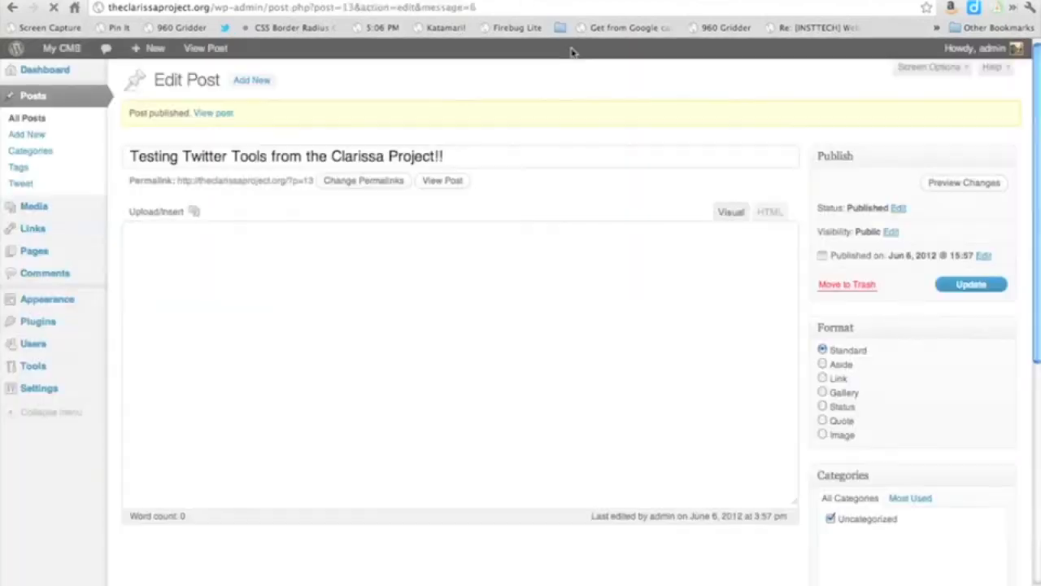
{"action": "left_click", "coordinate": [463, 0]}
Step: Load twitter.com to confirm the test post was tweeted, then go back to the WordPress post
{"action": "left_click", "coordinate": [462, 7]}
{"action": "type", "text": "twitter."}
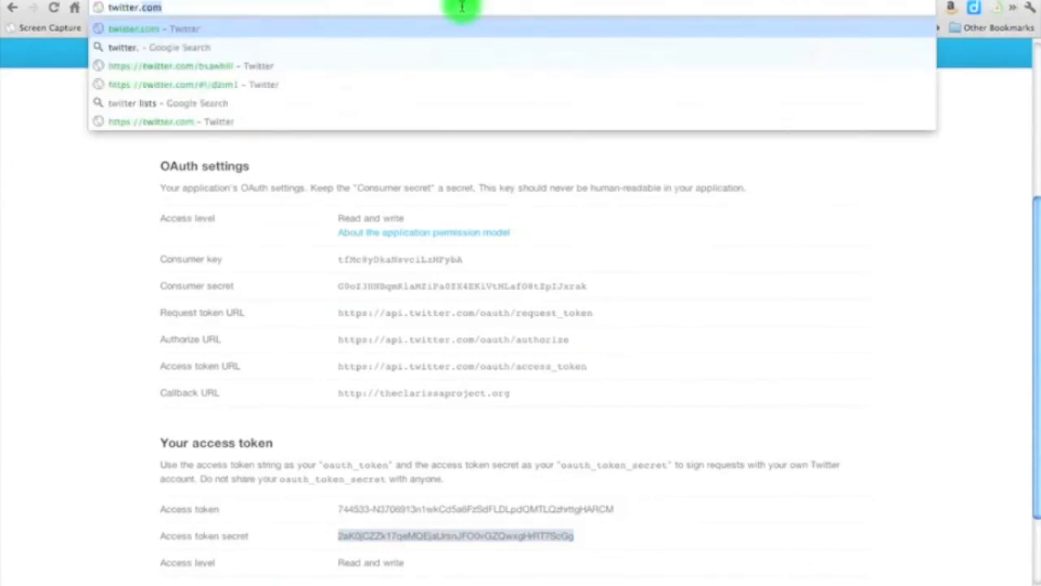
{"action": "key", "text": "Return"}
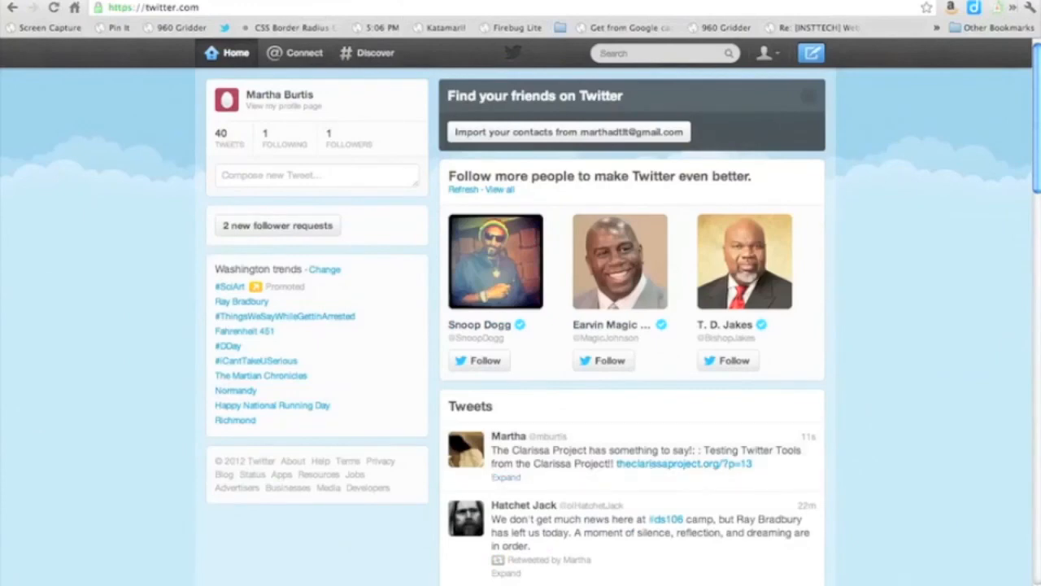
{"action": "left_click", "coordinate": [285, 1]}
Step: Place the Twitter Tools widget in the Main Sidebar below Meta and save it
{"action": "mouse_move", "coordinate": [32, 299]}
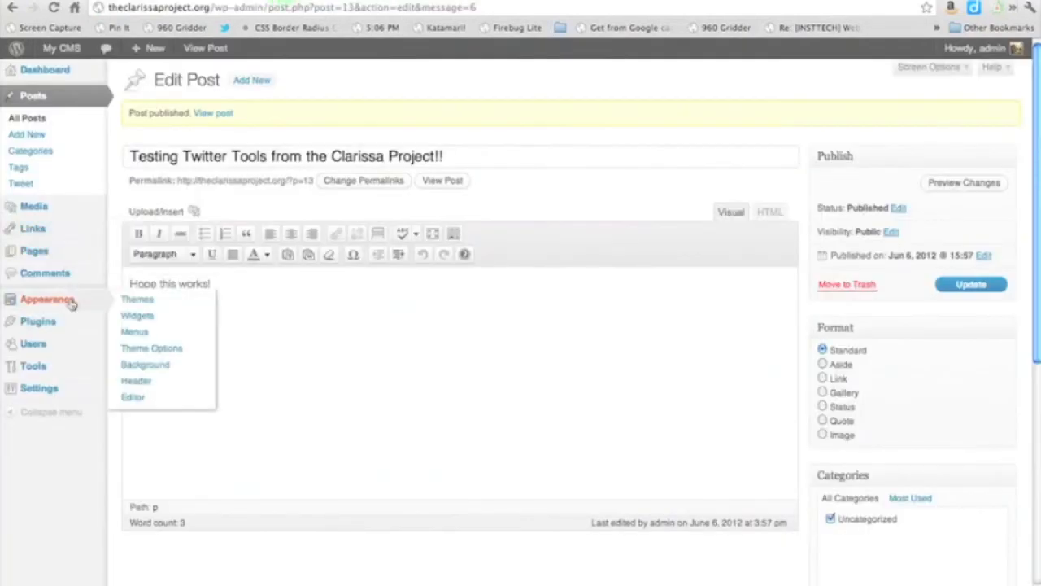
{"action": "left_click", "coordinate": [137, 317]}
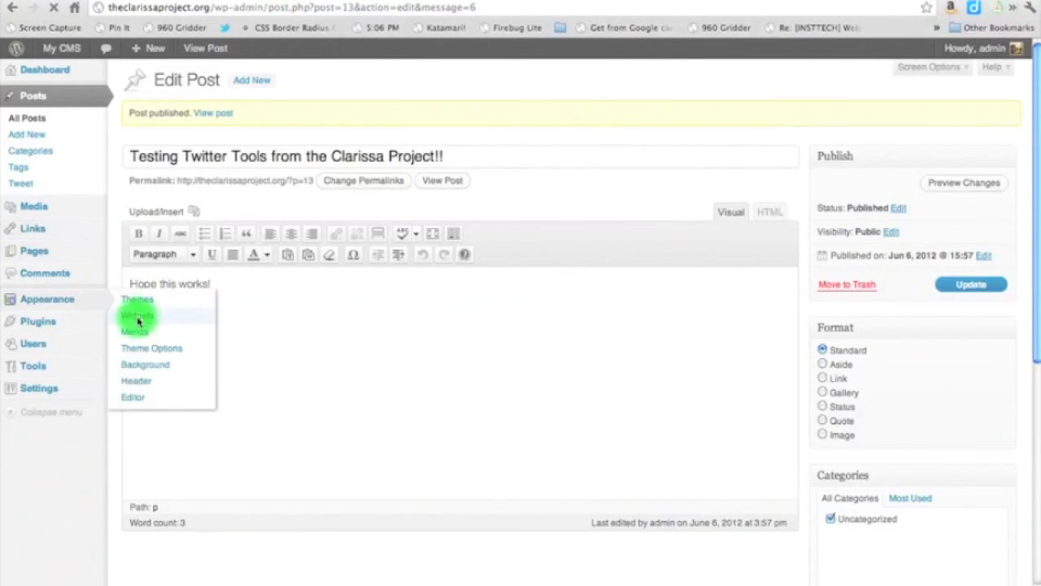
{"action": "left_click_drag", "start_coordinate": [943, 184], "coordinate": [374, 297]}
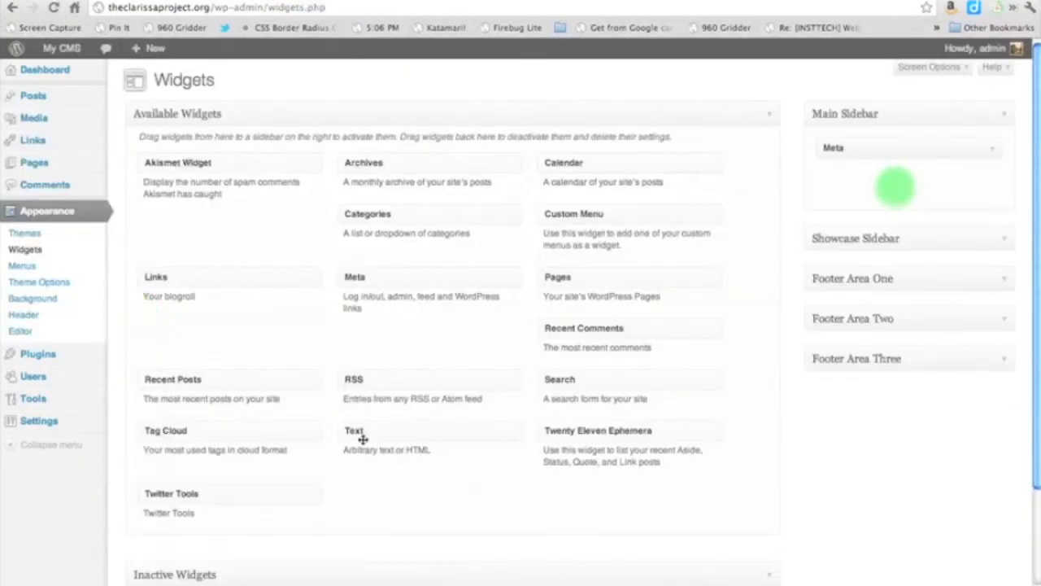
{"action": "left_click_drag", "start_coordinate": [236, 491], "coordinate": [925, 177]}
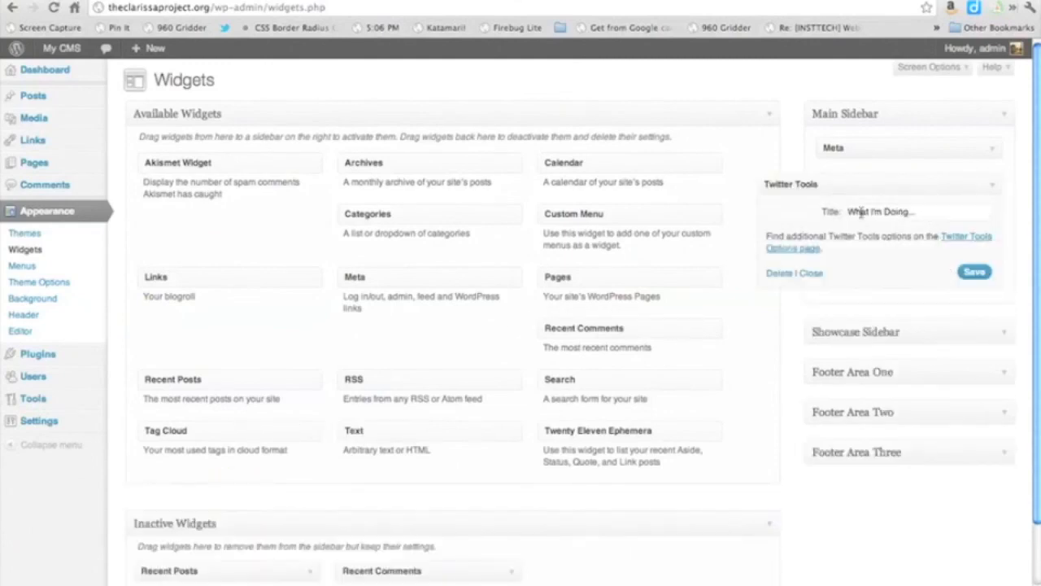
{"action": "left_click", "coordinate": [976, 272]}
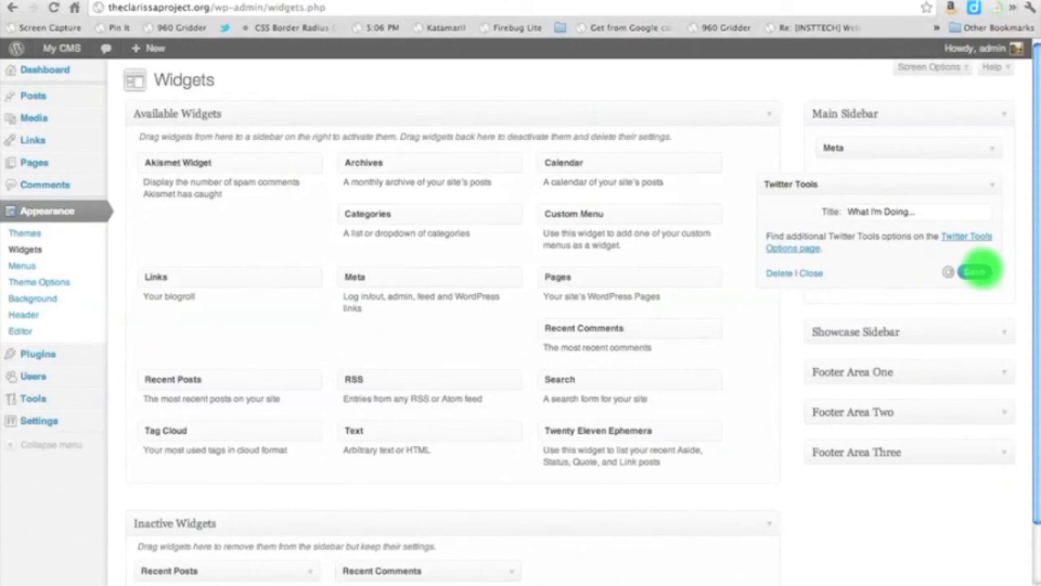
Step: Reload the site's front page and scroll down to check the tweets widget
{"action": "left_click", "coordinate": [157, 1]}
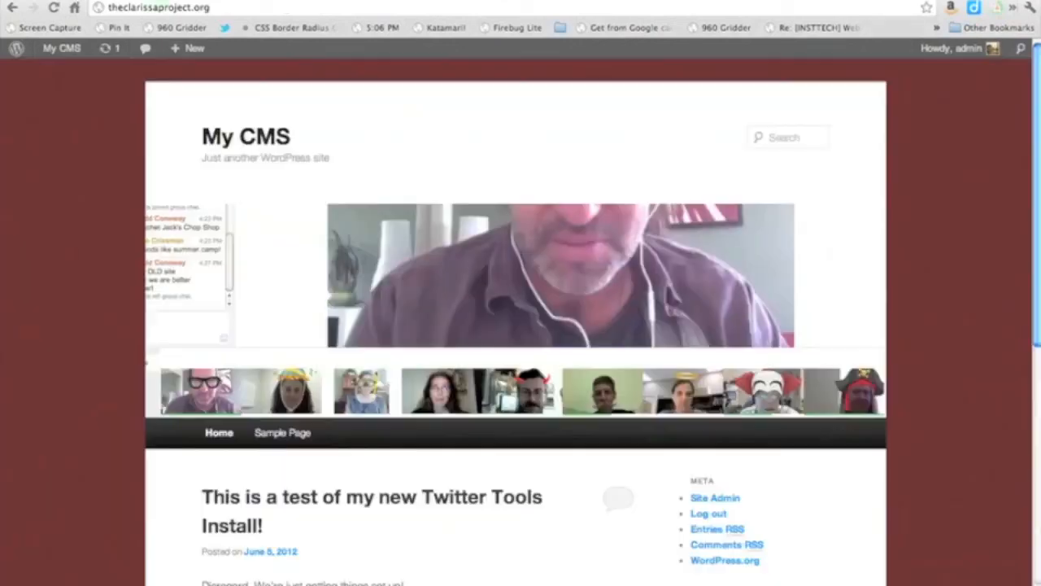
{"action": "left_click", "coordinate": [54, 8]}
{"action": "scroll", "coordinate": [867, 290], "scroll_direction": "down", "scroll_amount": 10}
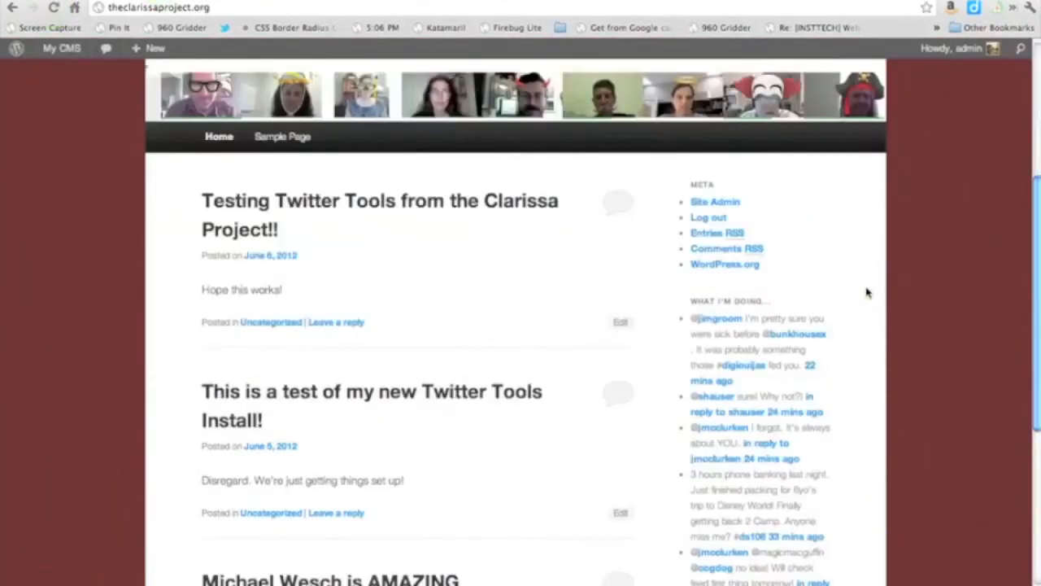